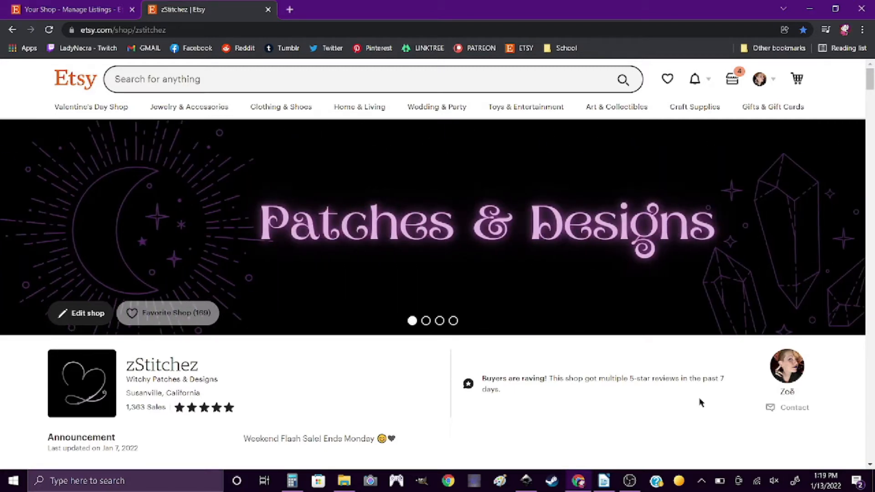
# Switch to Inkscape and open the lesbian SVG file from the Lesbian folder inside Pride Flags Mini
pyautogui.click(526, 480)
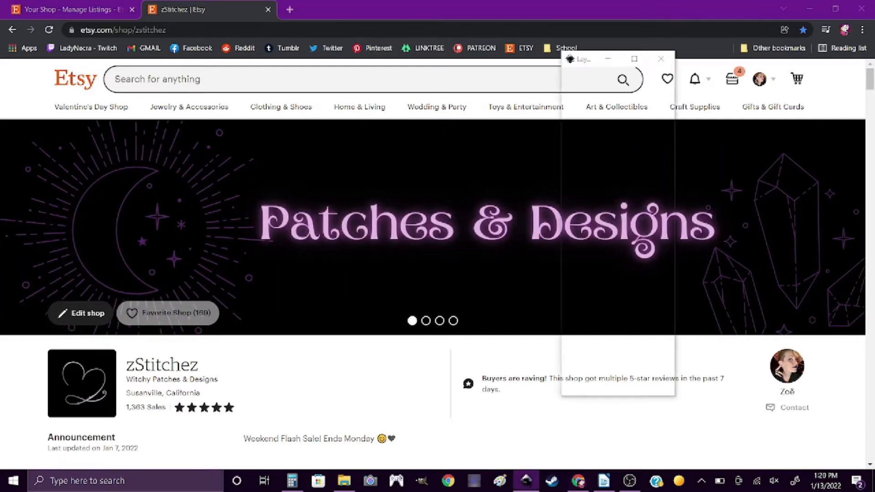
pyautogui.click(9, 19)
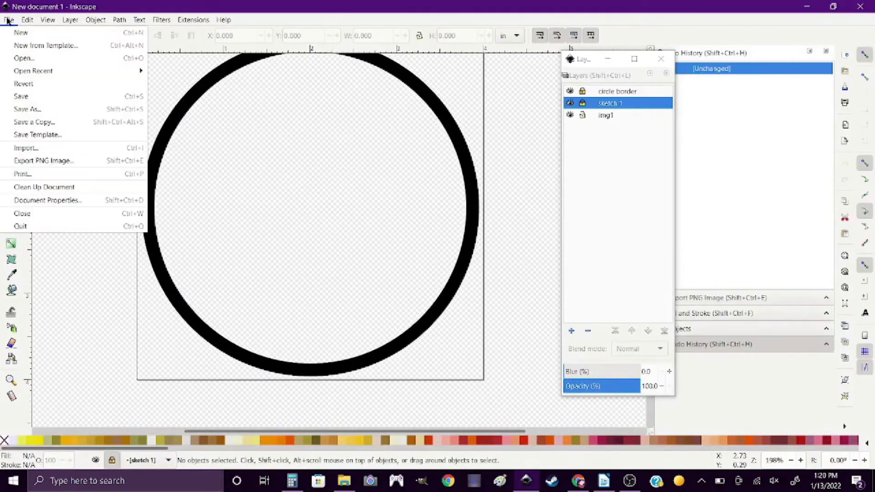
pyautogui.click(35, 61)
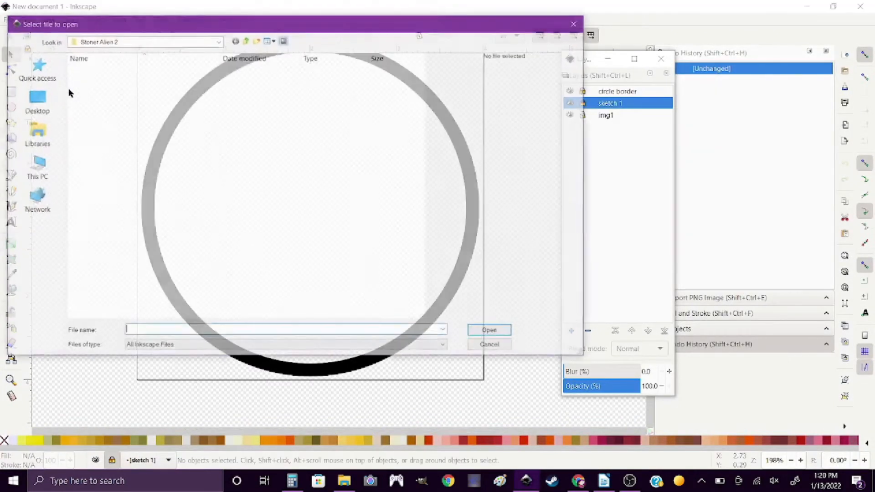
pyautogui.click(246, 40)
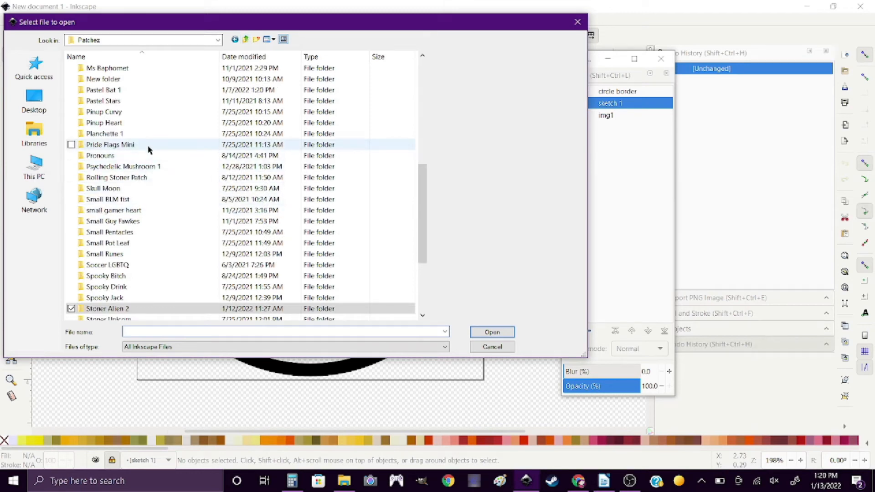
pyautogui.doubleClick(137, 145)
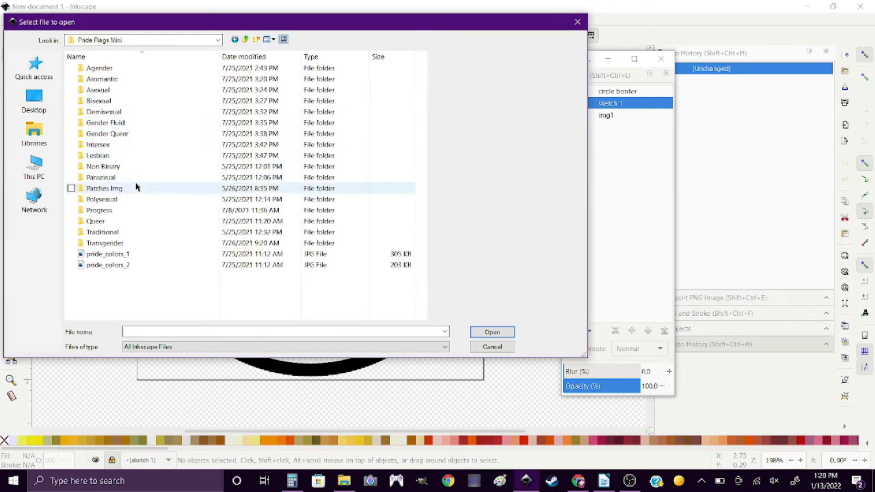
pyautogui.click(139, 156)
pyautogui.doubleClick(139, 156)
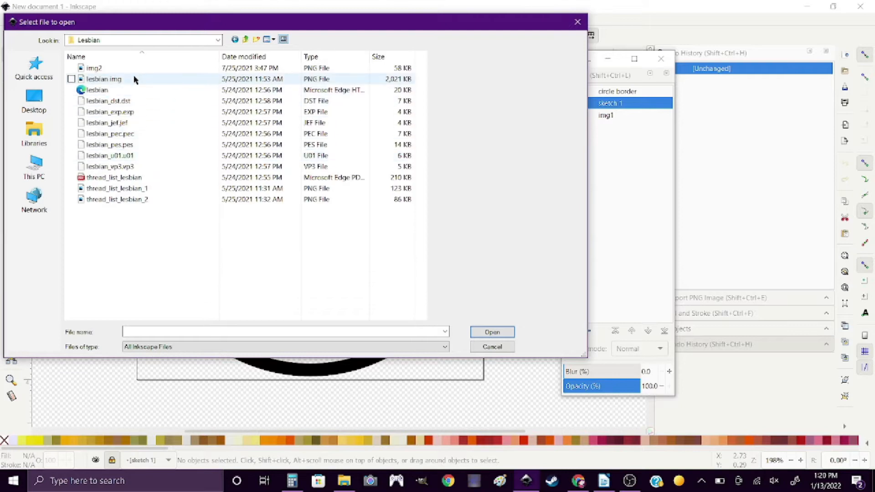
pyautogui.click(141, 91)
pyautogui.click(497, 332)
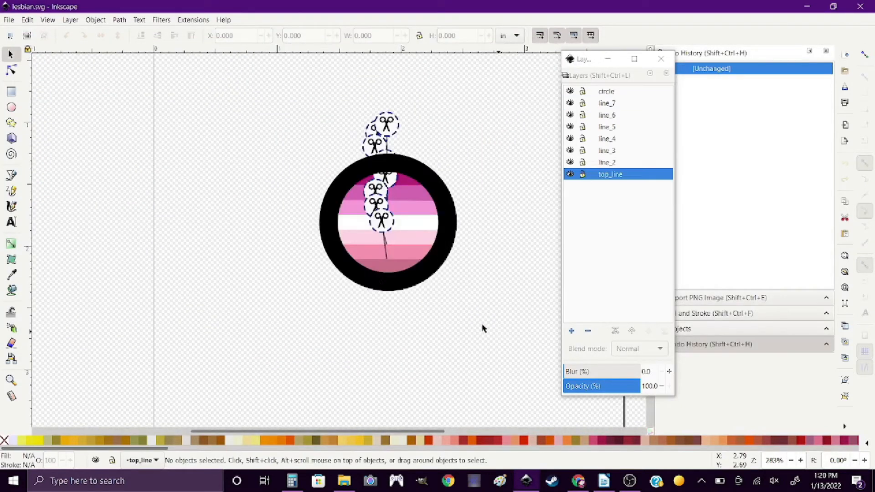
# Save the document as a new Inkscape SVG named "lesbian multi pack" in the Lesbian folder
pyautogui.click(9, 20)
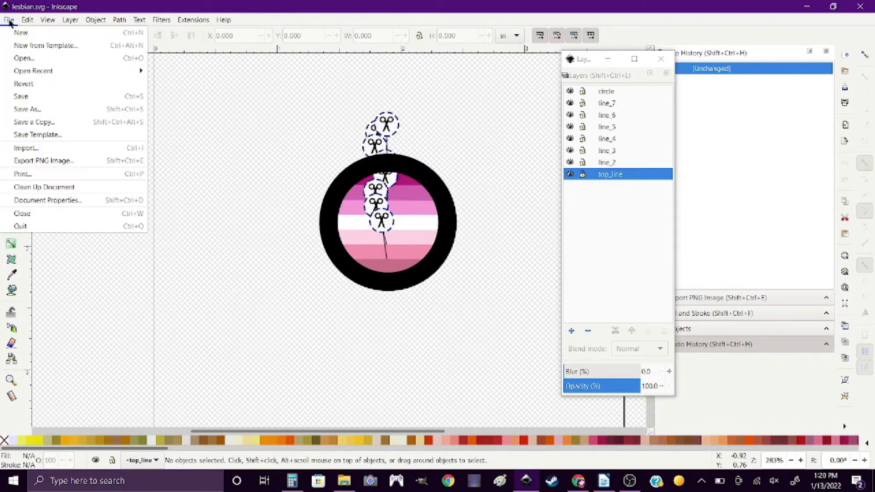
pyautogui.click(36, 109)
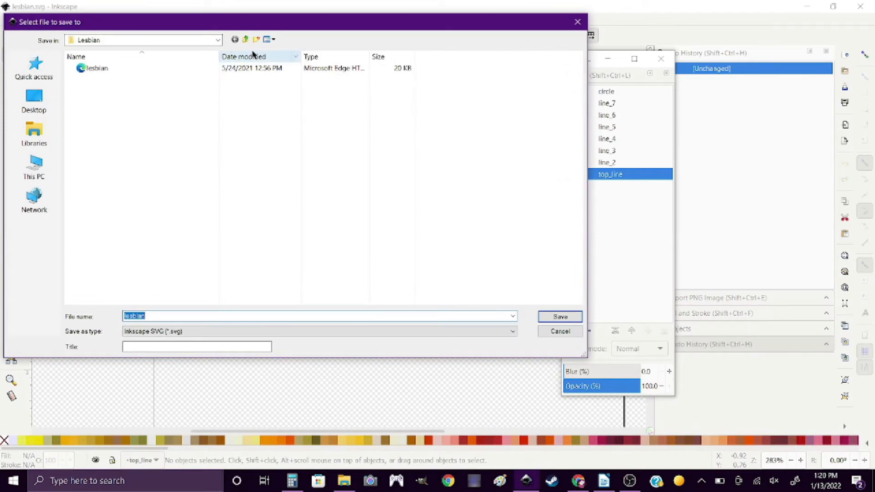
pyautogui.write('lesbian multi pack')
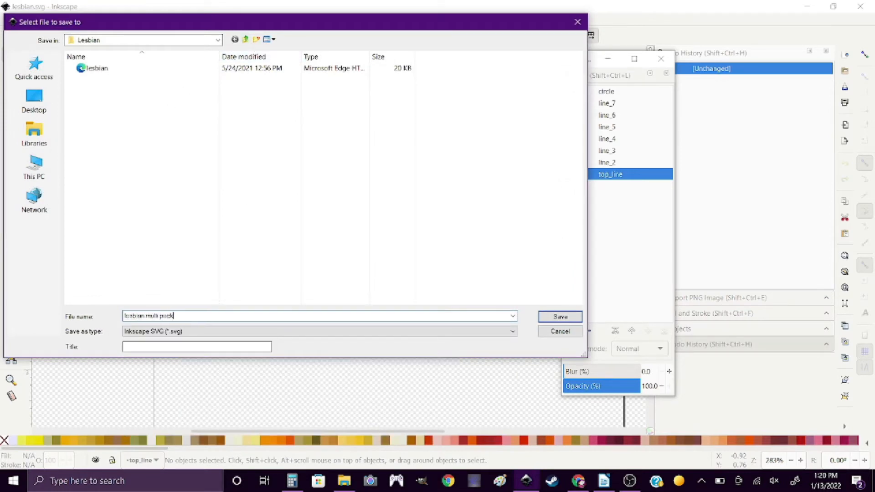
pyautogui.press('Return')
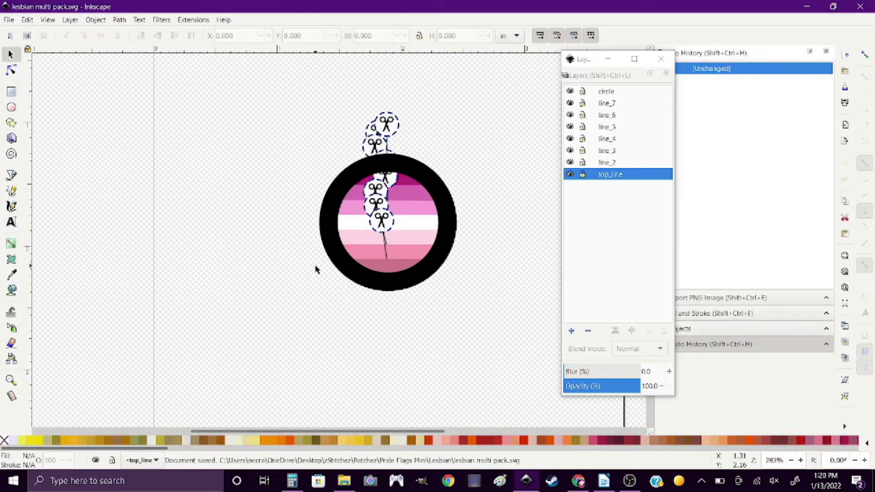
# Select the whole patch design and run Ink/Stitch's Troubleshoot Objects check on it
pyautogui.scroll(-4, 314, 266)
pyautogui.scroll(2, 378, 319)
pyautogui.moveTo(231, 112); pyautogui.dragTo(384, 258)
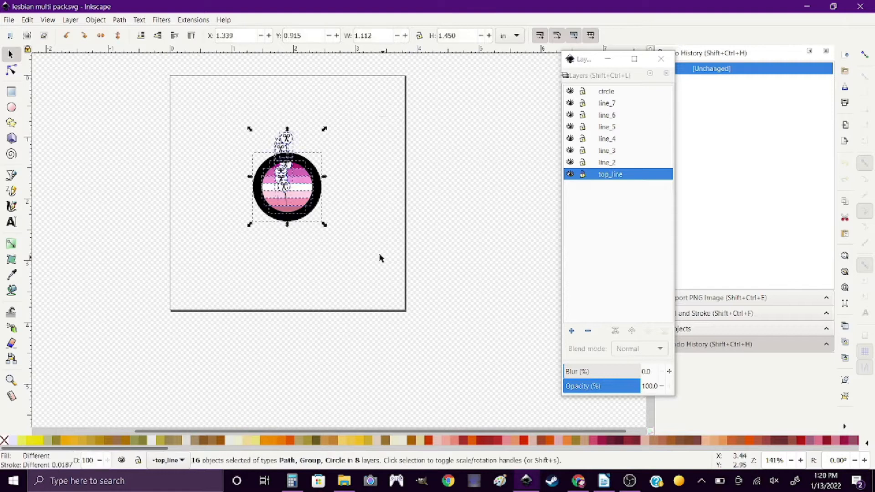
pyautogui.click(195, 20)
pyautogui.moveTo(249, 147)
pyautogui.moveTo(379, 250)
pyautogui.click(483, 262)
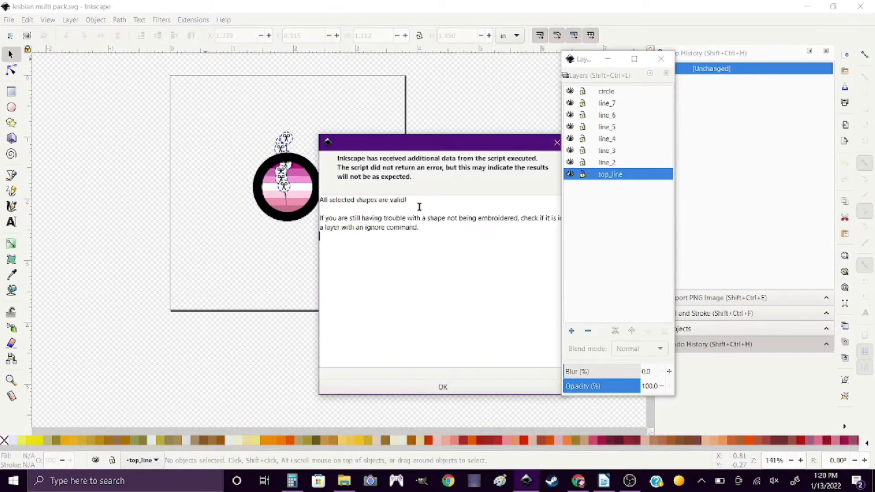
pyautogui.click(464, 385)
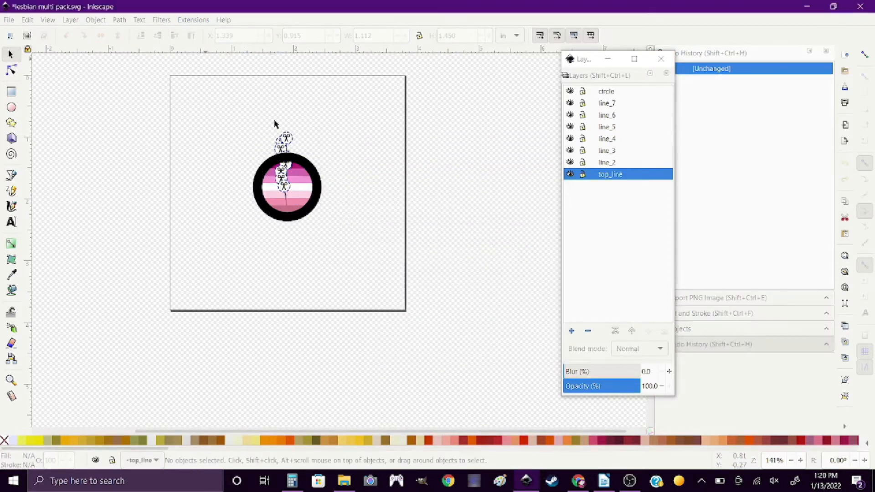
# Remove the embroidery commands from the selected patch with Ink/Stitch's Remove embroidery settings, keeping params and print settings
pyautogui.click(193, 20)
pyautogui.moveTo(248, 149)
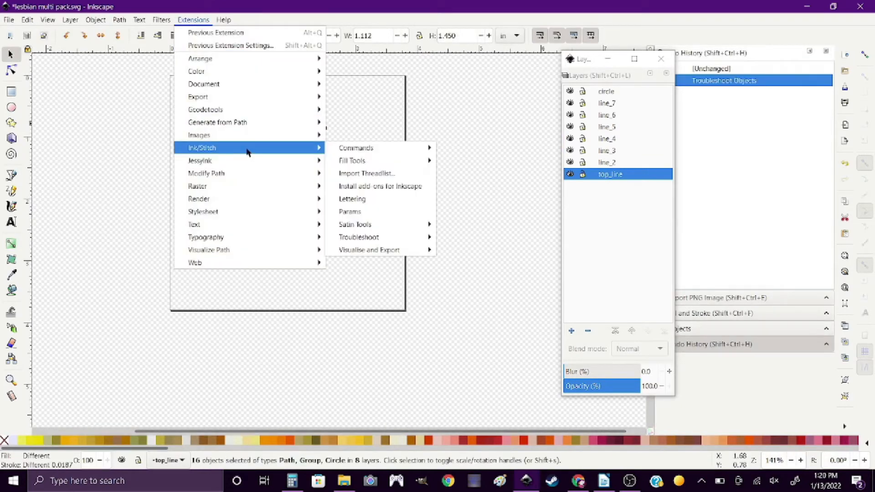
pyautogui.moveTo(372, 245)
pyautogui.click(469, 250)
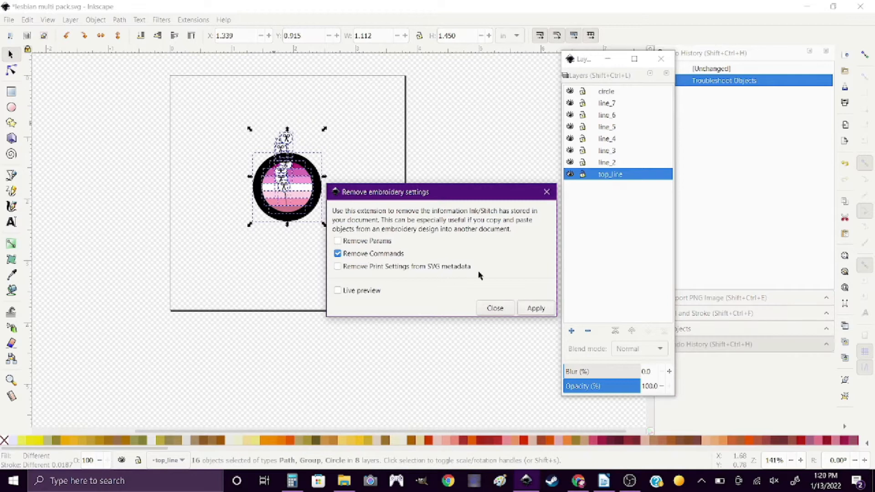
pyautogui.click(536, 308)
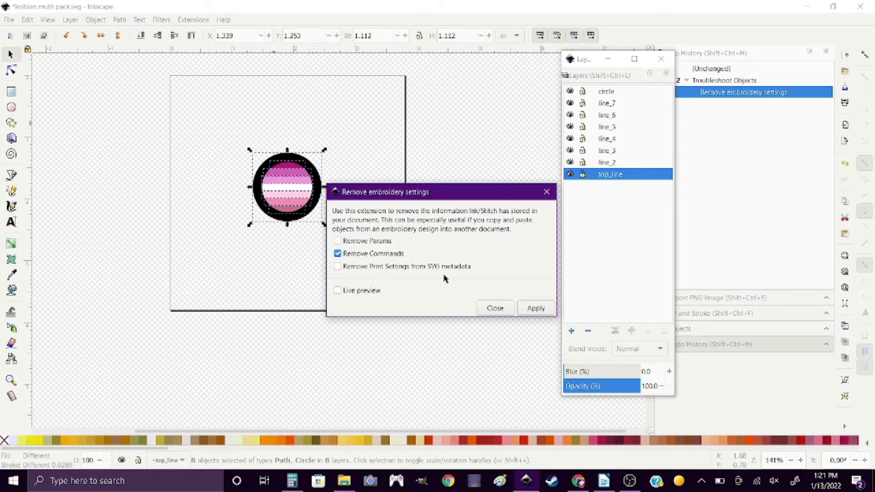
pyautogui.click(495, 309)
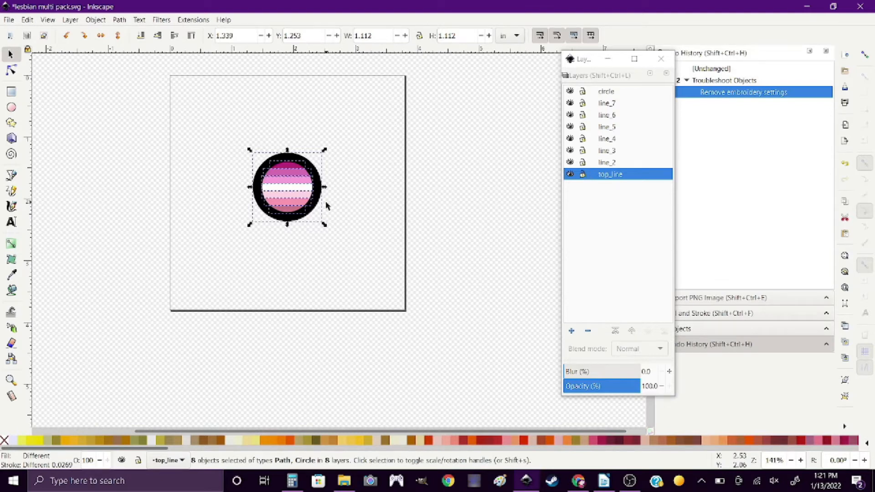
# Set the document's custom page size to 5 in wide by 7 in high
pyautogui.click(8, 20)
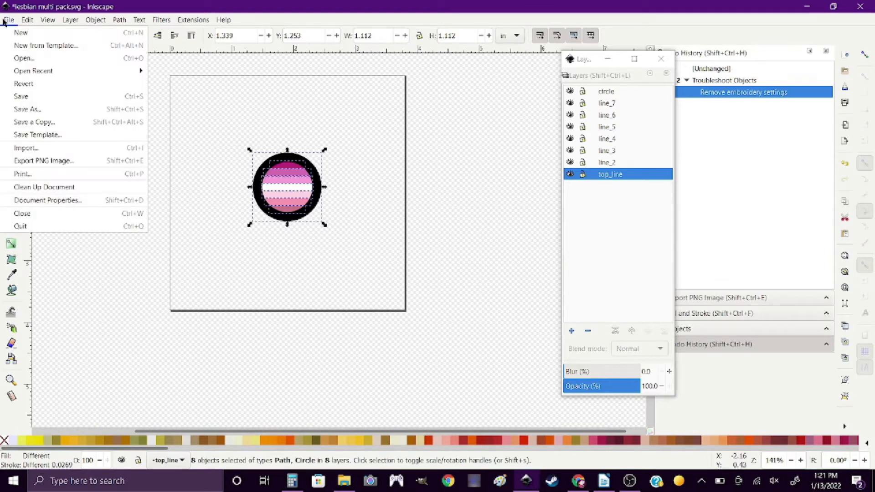
pyautogui.click(72, 201)
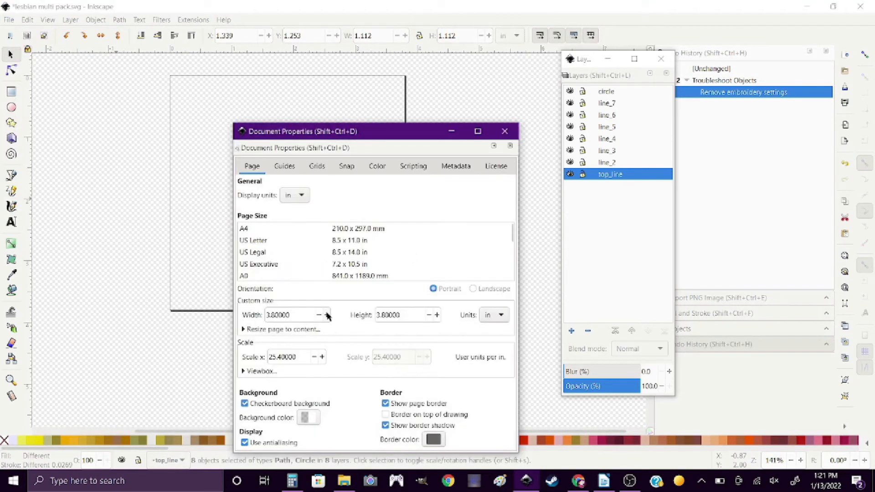
pyautogui.click(327, 315)
pyautogui.click(327, 315)
pyautogui.click(326, 315)
pyautogui.click(327, 315)
pyautogui.tripleClick(310, 318)
pyautogui.write('5')
pyautogui.tripleClick(395, 313)
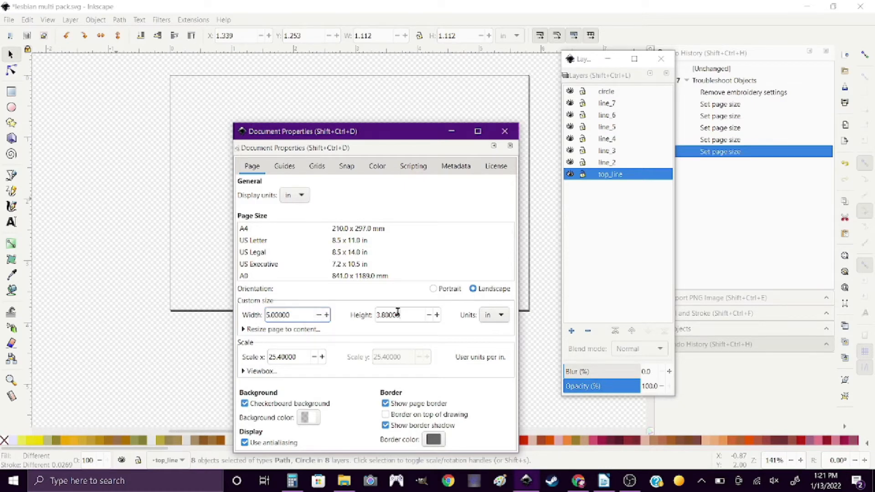
pyautogui.write('7')
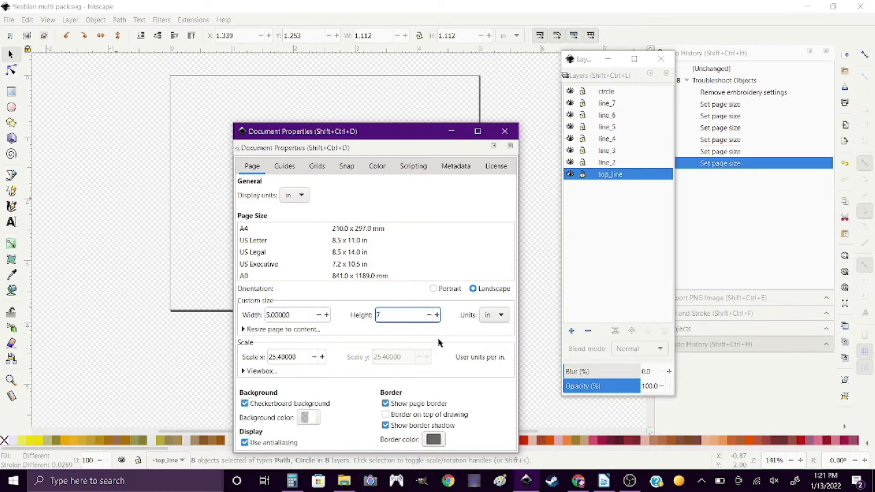
pyautogui.press('Return')
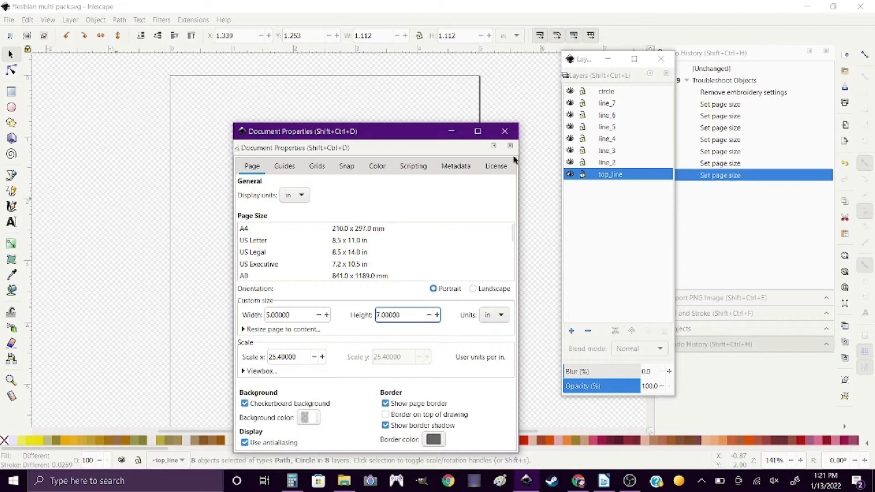
pyautogui.click(505, 133)
# Move the patch into the page's upper-left corner and add a layer named "extras" above the circle layer
pyautogui.moveTo(292, 193); pyautogui.dragTo(213, 120)
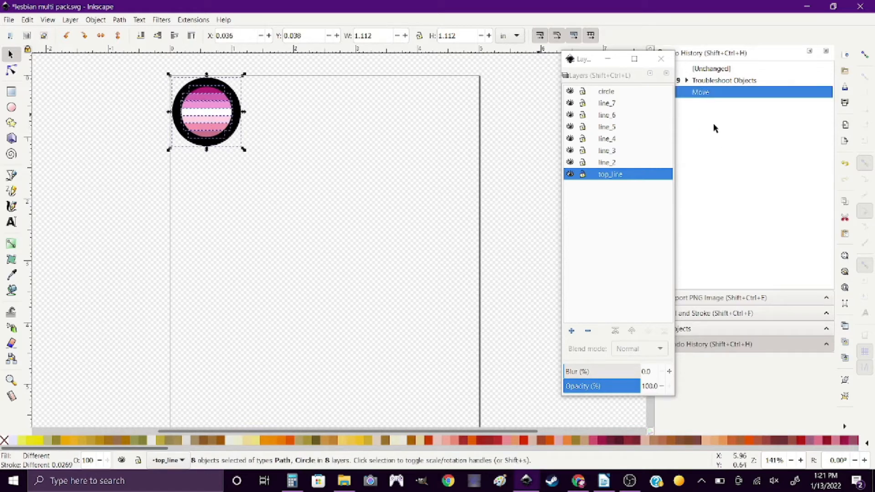
pyautogui.click(605, 94)
pyautogui.click(571, 329)
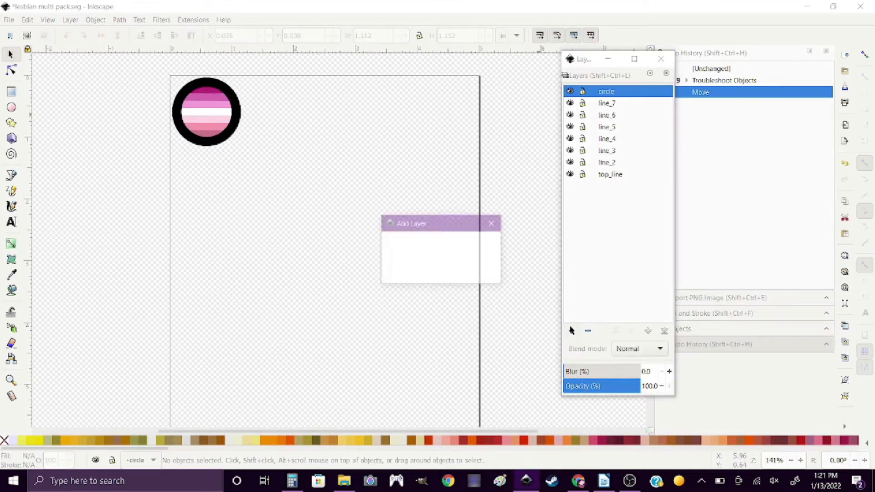
pyautogui.write('extras')
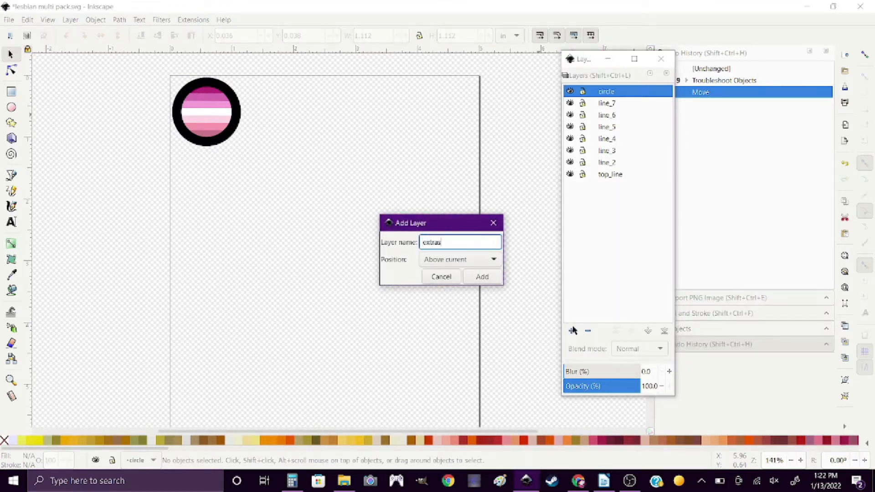
pyautogui.press('Return')
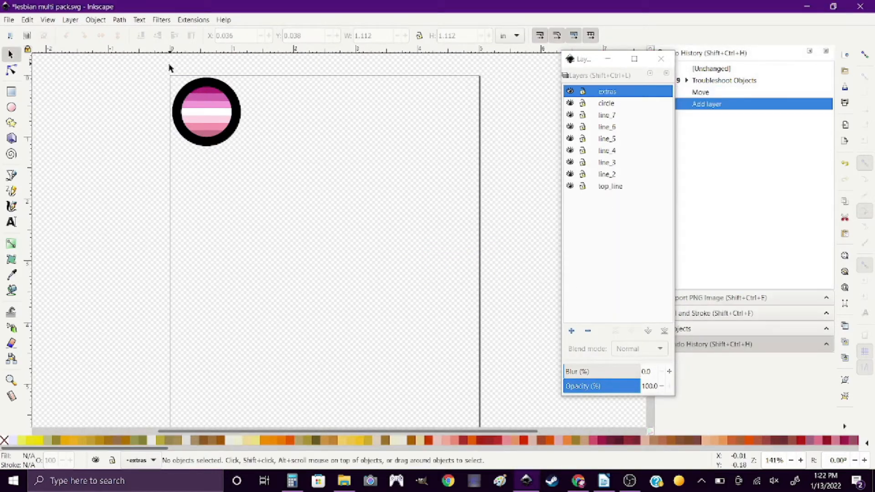
# Copy the whole patch and lock every layer except extras, making extras the active layer
pyautogui.moveTo(159, 68); pyautogui.dragTo(279, 181)
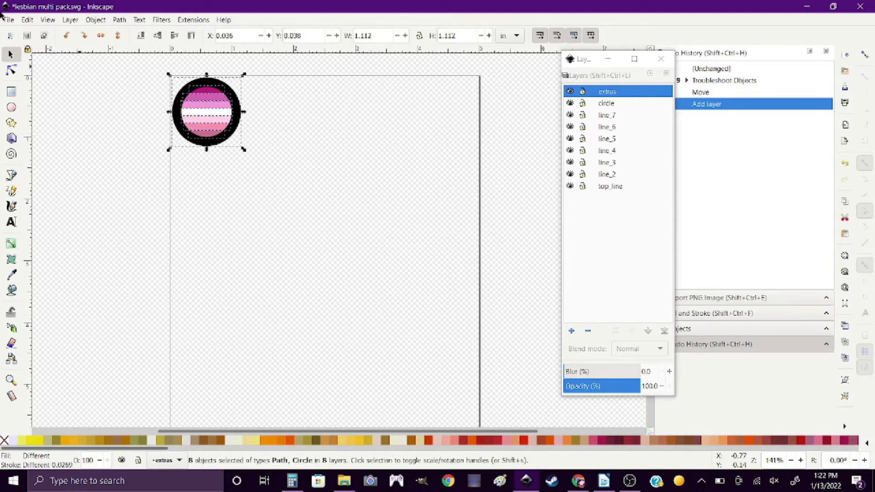
pyautogui.click(26, 20)
pyautogui.click(57, 84)
pyautogui.rightClick(604, 126)
pyautogui.click(643, 210)
pyautogui.click(583, 91)
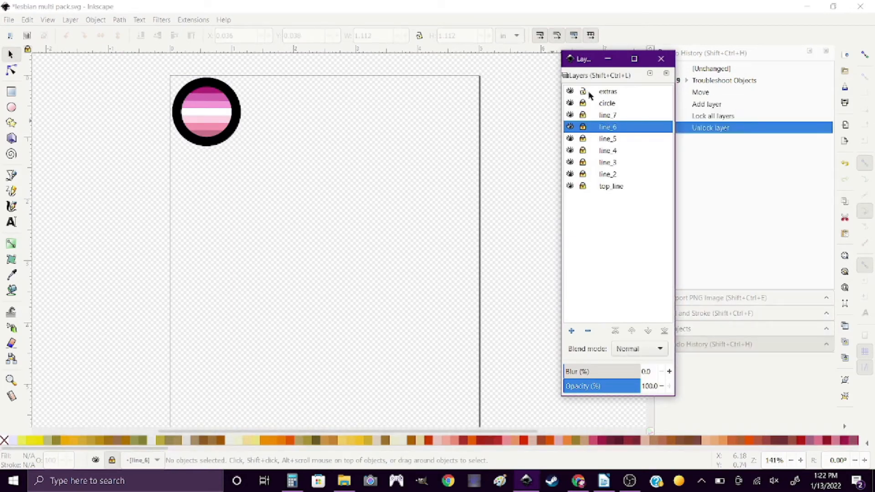
# Paste the patch in place on the extras layer and shift it horizontally to X about 1.223 in, just right of the original
pyautogui.click(27, 20)
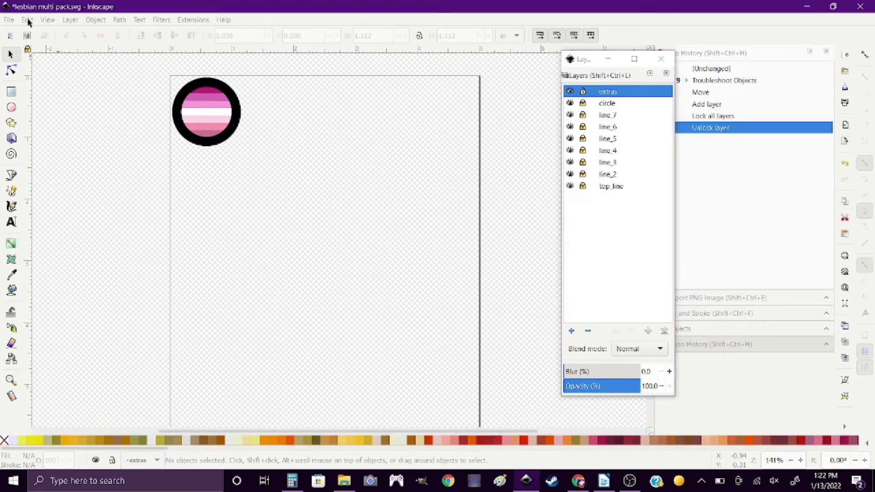
pyautogui.click(27, 20)
pyautogui.click(27, 20)
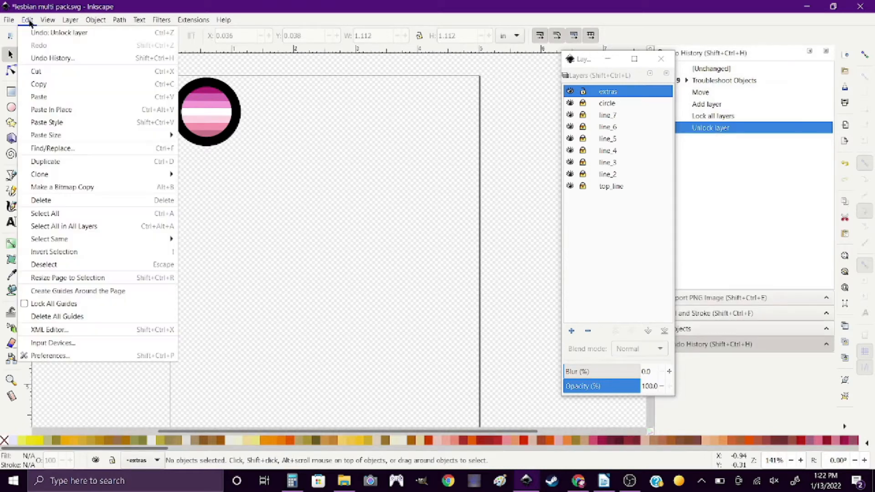
pyautogui.click(57, 112)
pyautogui.moveTo(219, 134); pyautogui.dragTo(296, 128)
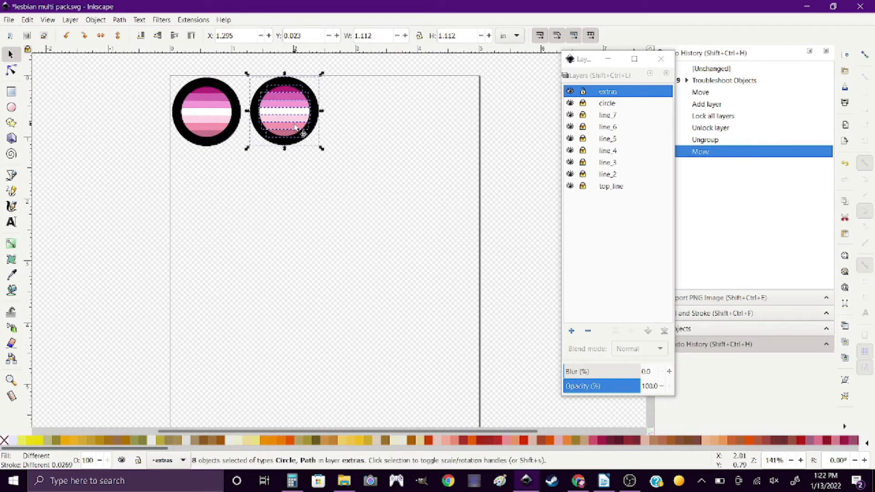
pyautogui.hotkey('ctrl', 'z')
pyautogui.press('Right')
pyautogui.press('Right')
pyautogui.press('Right')
pyautogui.press('Right')
pyautogui.press('Right')
pyautogui.press('Right')
pyautogui.press('Right')
pyautogui.press('Right')
pyautogui.press('Right')
pyautogui.press('Right')
pyautogui.press('Right')
pyautogui.press('Right')
pyautogui.press('Right')
pyautogui.press('Right')
pyautogui.press('Right')
pyautogui.press('Right')
pyautogui.press('Right')
pyautogui.press('Right')
pyautogui.press('Right')
pyautogui.press('Right')
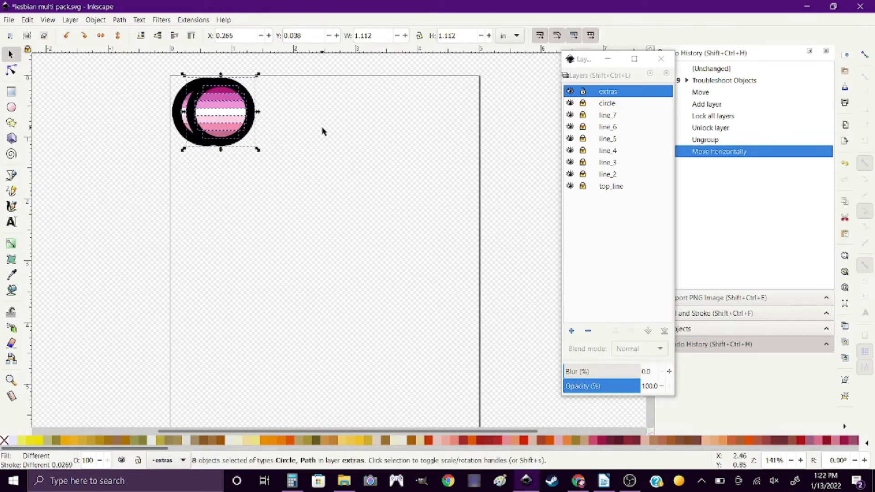
pyautogui.press('Right')
pyautogui.press('Right')
pyautogui.press('Right')
pyautogui.press('Right')
pyautogui.press('Right')
pyautogui.press('Right')
pyautogui.press('Right')
pyautogui.press('Right')
pyautogui.press('Right')
pyautogui.press('Right')
pyautogui.press('Right')
pyautogui.press('Right')
pyautogui.press('Right')
pyautogui.press('Right')
pyautogui.press('Right')
pyautogui.press('Right')
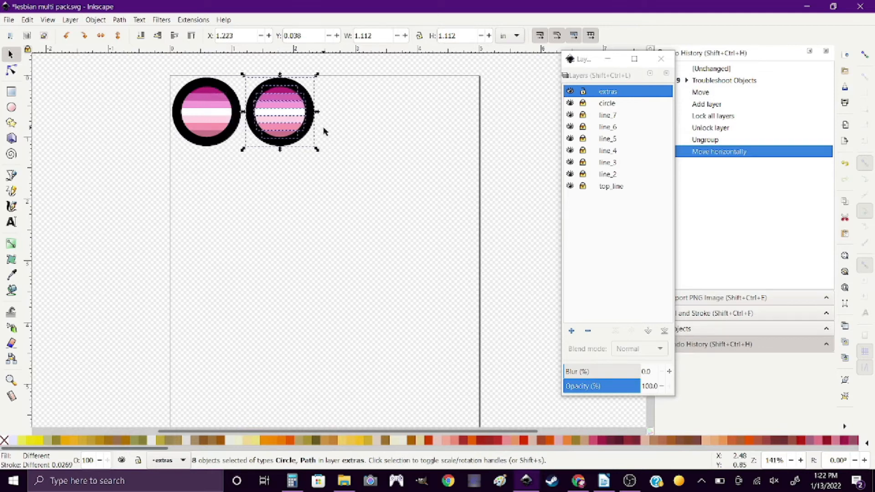
# Paste another copy of the patch in place and shift it horizontally to X about 2.452 in, beside the second patch
pyautogui.click(26, 20)
pyautogui.click(53, 110)
pyautogui.press('Right')
pyautogui.press('Right')
pyautogui.press('Right')
pyautogui.press('Right')
pyautogui.press('Right')
pyautogui.press('Right')
pyautogui.press('Right')
pyautogui.press('Right')
pyautogui.press('Right')
pyautogui.press('Right')
pyautogui.press('Right')
pyautogui.press('Right')
pyautogui.press('Right')
pyautogui.press('Right')
pyautogui.press('Right')
pyautogui.press('Right')
pyautogui.press('Right')
pyautogui.press('Right')
pyautogui.press('Right')
pyautogui.press('Right')
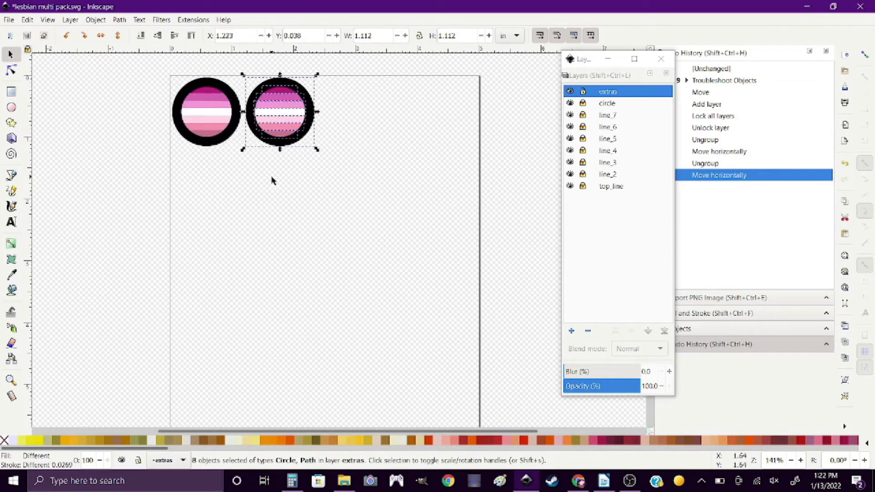
pyautogui.press('Right')
pyautogui.press('Right')
pyautogui.press('Right')
pyautogui.press('Right')
pyautogui.press('Right')
pyautogui.press('Right')
pyautogui.press('Right')
pyautogui.press('Right')
pyautogui.press('Right')
pyautogui.press('Right')
pyautogui.press('Right')
pyautogui.press('Right')
pyautogui.press('Right')
pyautogui.press('Right')
pyautogui.press('Right')
pyautogui.press('Right')
pyautogui.press('Right')
pyautogui.press('Right')
pyautogui.press('Right')
pyautogui.press('Right')
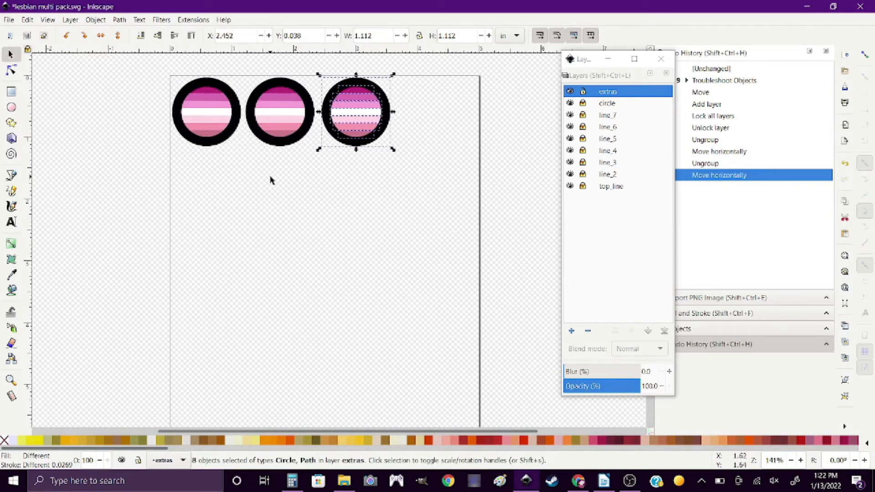
# Undo both pasted copies and the layer locking, back to the point where the extras layer was added
pyautogui.hotkey('ctrl', 'z')
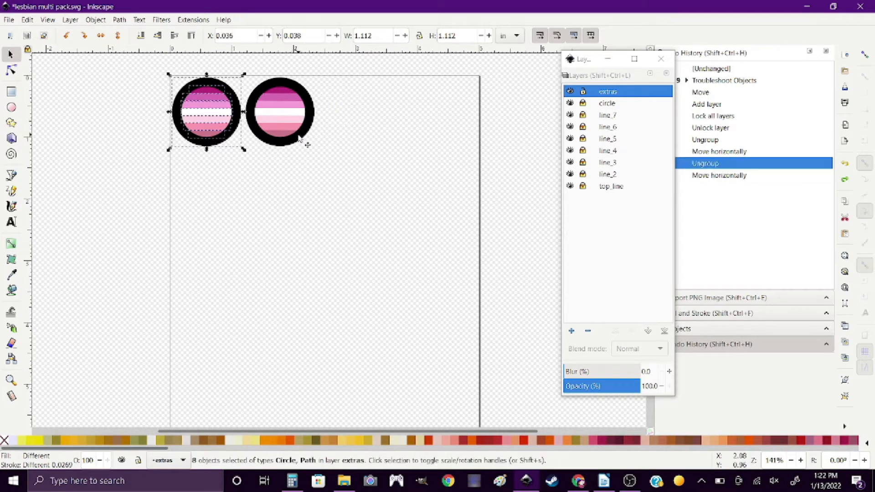
pyautogui.hotkey('ctrl', 'z')
pyautogui.hotkey('ctrl', 'z')
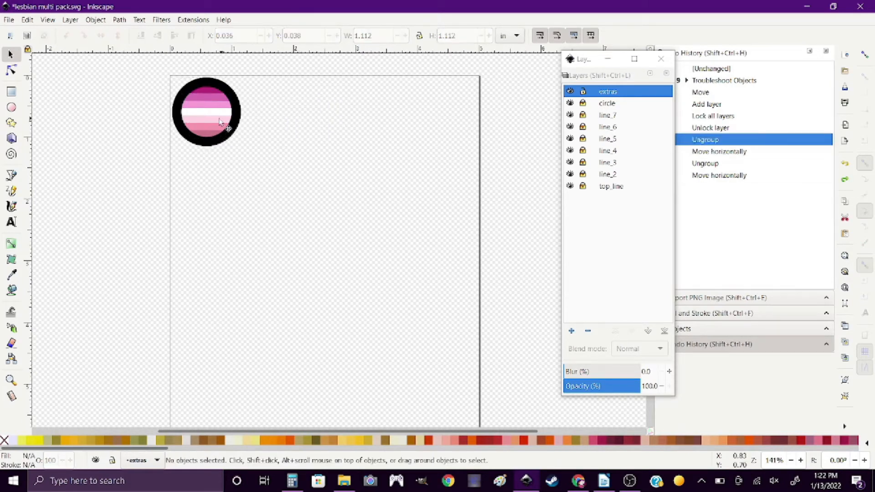
pyautogui.hotkey('ctrl', 'z')
pyautogui.hotkey('ctrl', 'z')
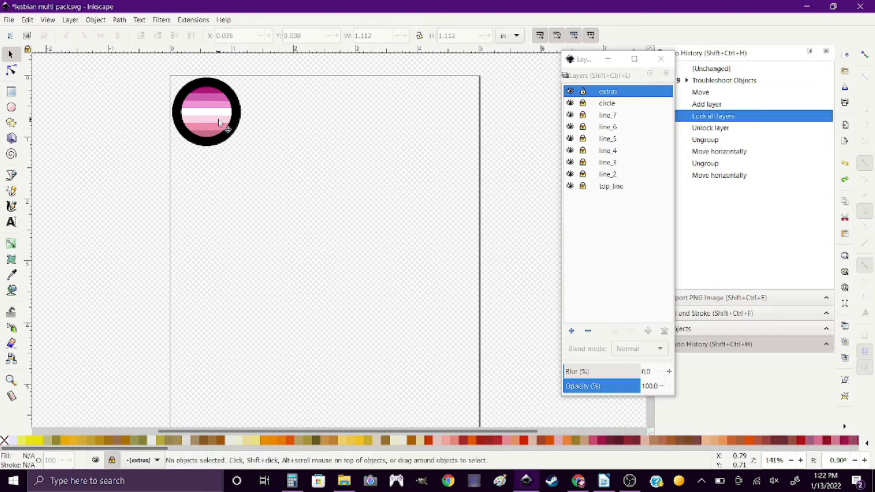
pyautogui.hotkey('ctrl', 'z')
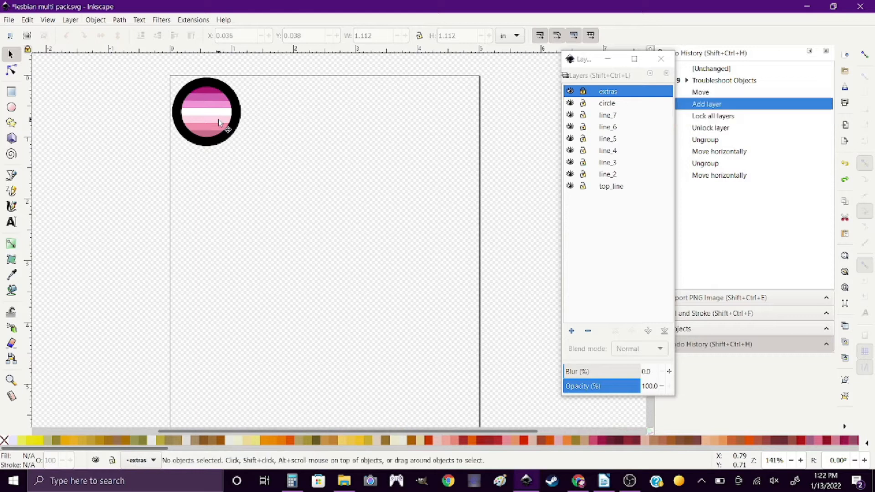
# Lock all layers and unlock only the extras layer
pyautogui.rightClick(589, 142)
pyautogui.click(633, 228)
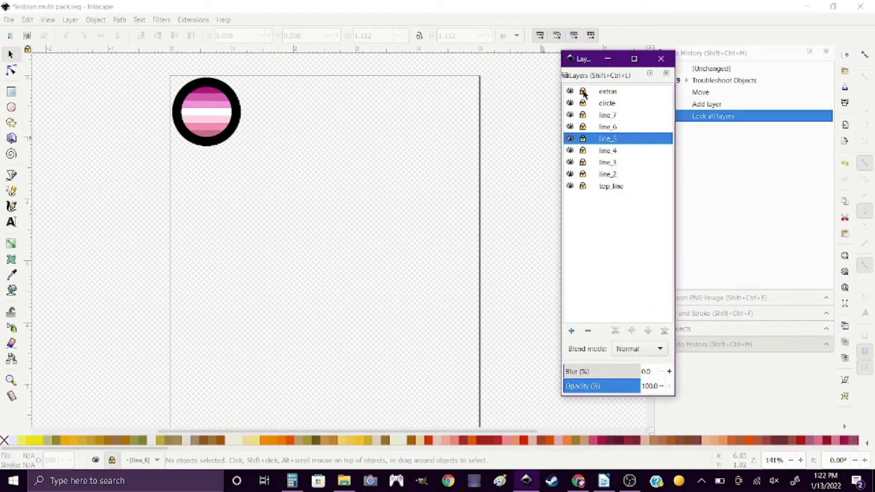
pyautogui.click(582, 92)
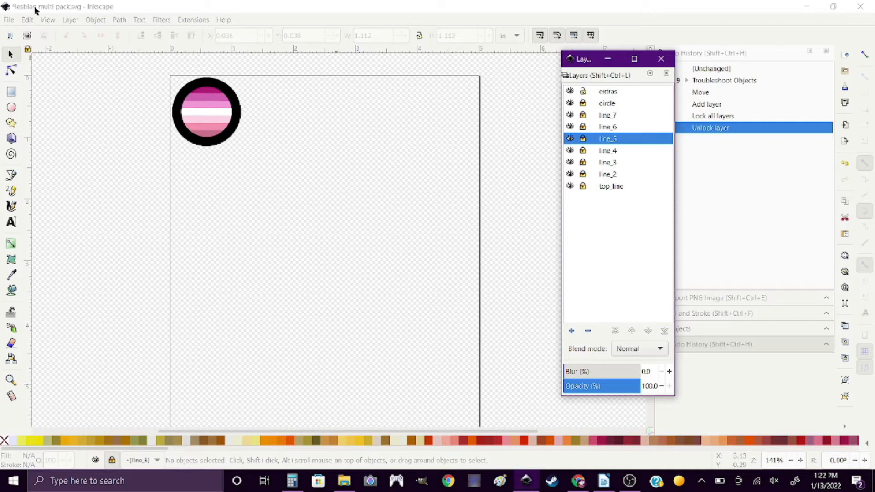
# Try to paste the patch in place while the locked line_5 layer is active
pyautogui.click(27, 21)
pyautogui.click(27, 20)
pyautogui.click(27, 20)
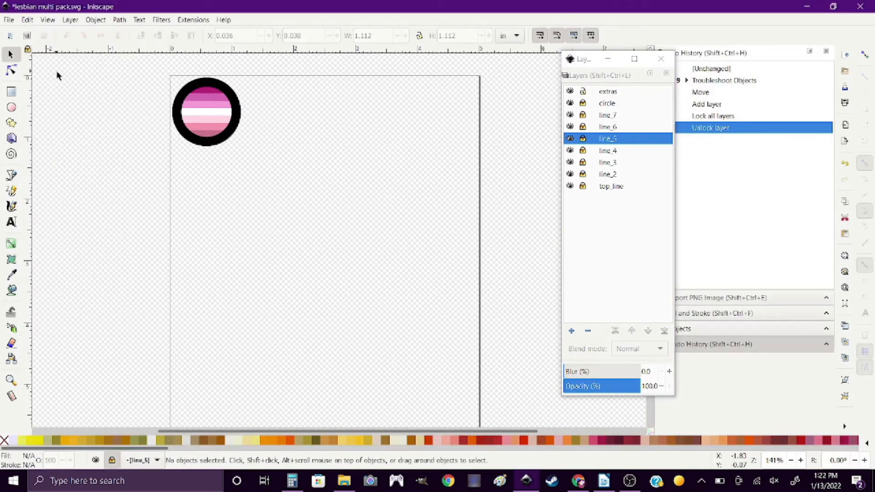
pyautogui.click(35, 21)
pyautogui.click(35, 20)
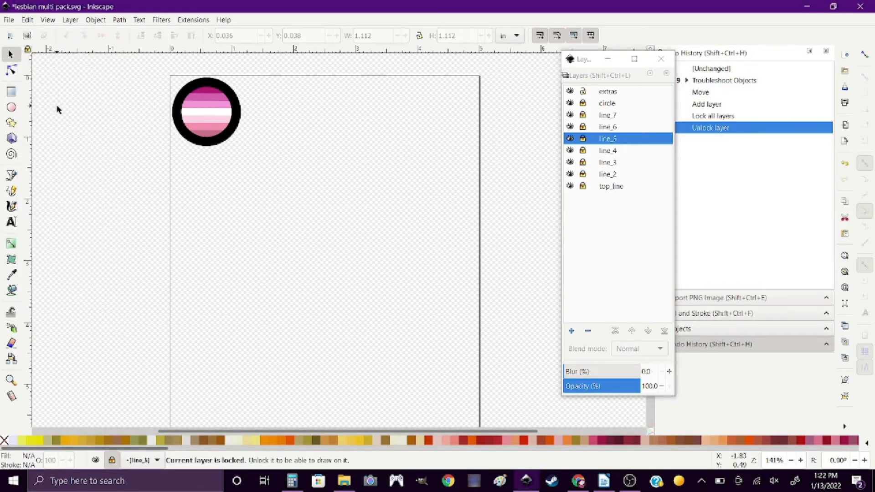
# Make extras the active layer, paste the patch in place and shift it down to Y about 1.225 in, below the original
pyautogui.click(606, 92)
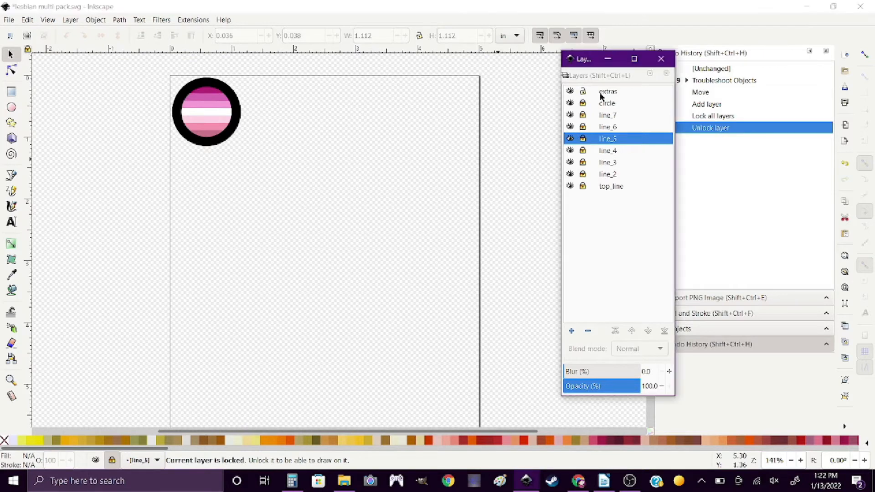
pyautogui.click(28, 21)
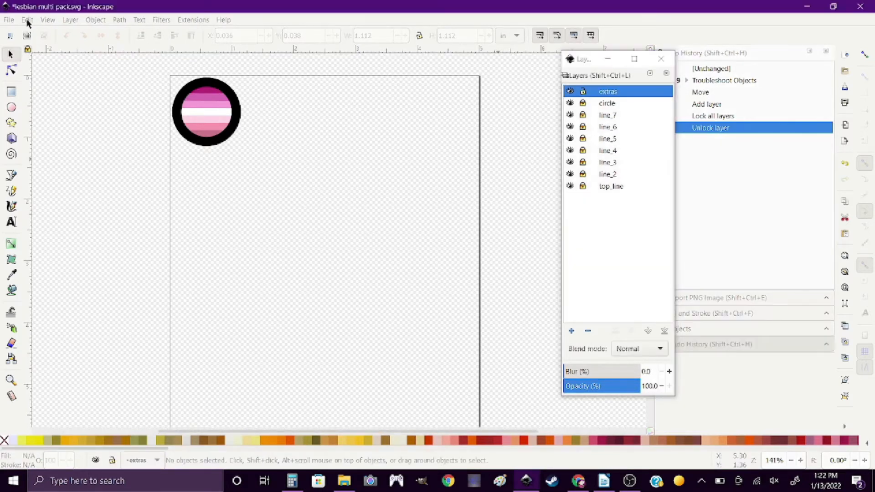
pyautogui.click(29, 20)
pyautogui.click(67, 111)
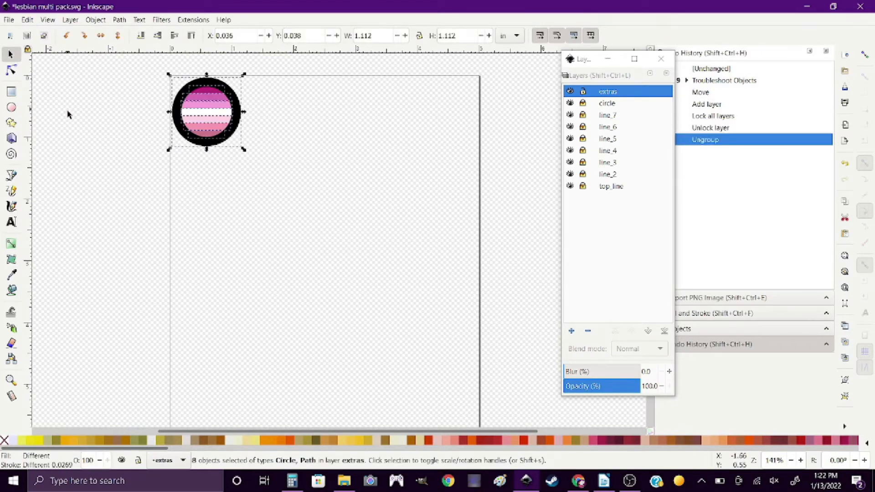
pyautogui.press('Down')
pyautogui.press('Down')
pyautogui.press('Down')
pyautogui.press('Down')
pyautogui.press('Down')
pyautogui.press('Down')
pyautogui.press('Down')
pyautogui.press('Down')
pyautogui.press('Down')
pyautogui.press('Down')
pyautogui.press('Down')
pyautogui.press('Down')
pyautogui.press('Down')
pyautogui.press('Down')
pyautogui.press('Down')
pyautogui.press('Down')
pyautogui.press('Down')
pyautogui.press('Down')
pyautogui.press('Down')
pyautogui.press('Down')
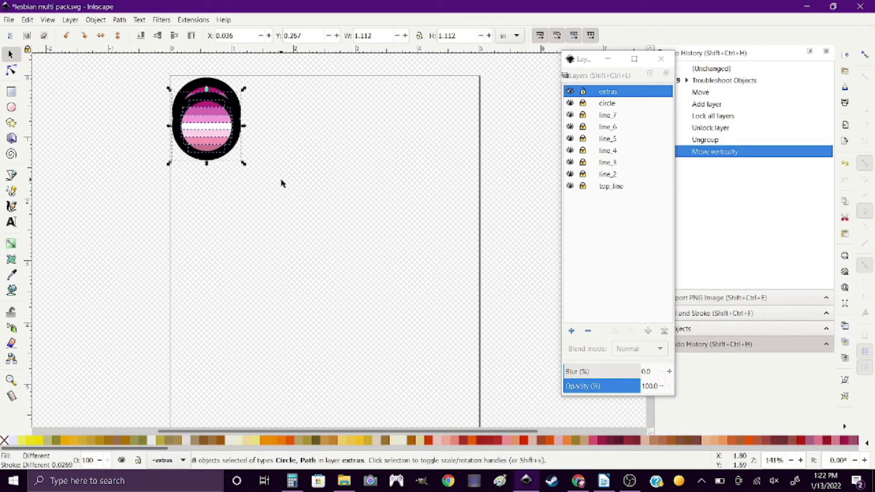
pyautogui.press('Down')
pyautogui.press('Down')
pyautogui.press('Down')
pyautogui.press('Down')
pyautogui.press('Down')
pyautogui.press('Down')
pyautogui.press('Down')
pyautogui.press('Down')
pyautogui.press('Down')
pyautogui.press('Down')
pyautogui.press('Down')
pyautogui.press('Down')
pyautogui.press('Down')
pyautogui.press('Down')
pyautogui.press('Down')
pyautogui.press('Down')
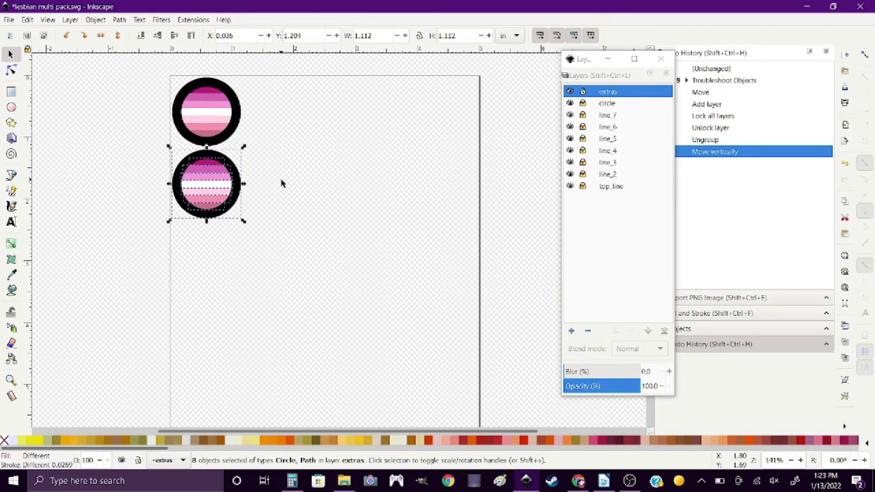
pyautogui.press('Down')
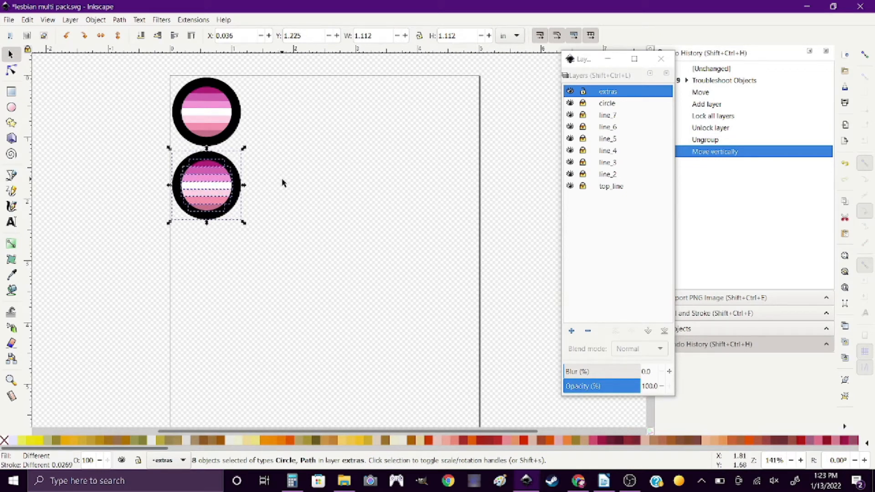
# Paste another copy of the patch in place and shift it down to Y about 2.413 in, below the second patch
pyautogui.click(28, 20)
pyautogui.click(75, 109)
pyautogui.press('Down')
pyautogui.press('Down')
pyautogui.press('Down')
pyautogui.press('Down')
pyautogui.press('Down')
pyautogui.press('Down')
pyautogui.press('Down')
pyautogui.press('Down')
pyautogui.press('Down')
pyautogui.press('Down')
pyautogui.press('Down')
pyautogui.press('Down')
pyautogui.press('Down')
pyautogui.press('Down')
pyautogui.press('Down')
pyautogui.press('Down')
pyautogui.press('Down')
pyautogui.press('Down')
pyautogui.press('Down')
pyautogui.press('Down')
pyautogui.press('Down')
pyautogui.press('Down')
pyautogui.press('Down')
pyautogui.press('Down')
pyautogui.press('Down')
pyautogui.press('Down')
pyautogui.press('Down')
pyautogui.press('Down')
pyautogui.press('Down')
pyautogui.press('Down')
pyautogui.press('Down')
pyautogui.press('Down')
pyautogui.press('Down')
pyautogui.press('Down')
pyautogui.press('Down')
pyautogui.press('Down')
pyautogui.press('Down')
pyautogui.press('Down')
pyautogui.press('Down')
pyautogui.press('Down')
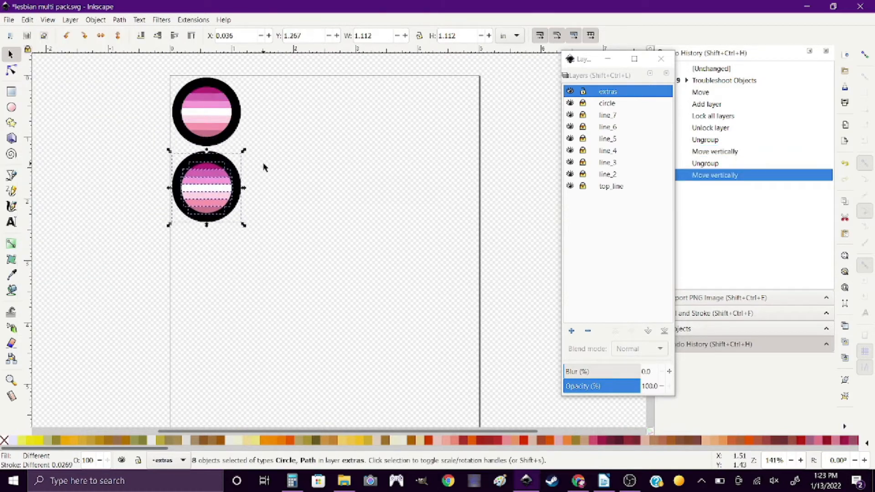
pyautogui.press('Down')
pyautogui.press('Down')
pyautogui.press('Down')
pyautogui.press('Down')
pyautogui.press('Down')
pyautogui.press('Down')
pyautogui.press('Down')
pyautogui.press('Down')
pyautogui.press('Down')
pyautogui.press('Down')
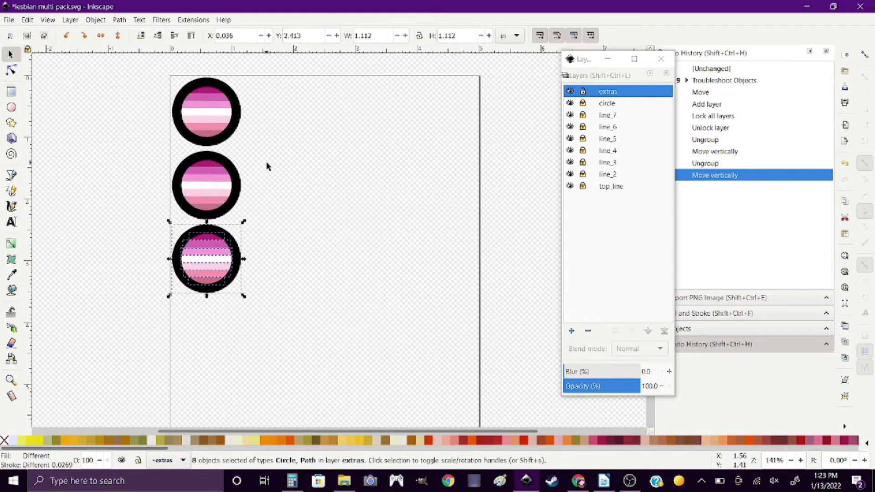
pyautogui.press('Up')
# Paste another copy of the patch in place and shift it down to Y about 3.579 in, below the third patch
pyautogui.click(28, 19)
pyautogui.click(61, 111)
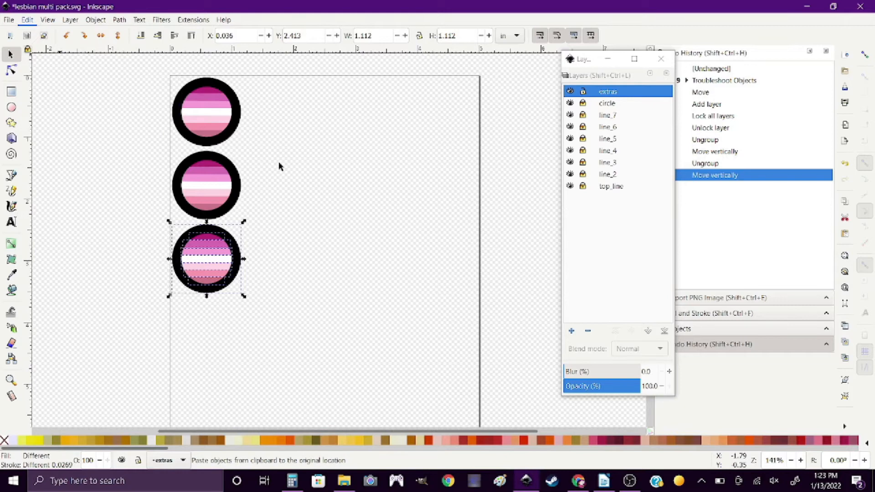
pyautogui.scroll(-3, 282, 165)
pyautogui.scroll(1, 282, 165)
pyautogui.press('Down')
pyautogui.press('Down')
pyautogui.press('Down')
pyautogui.press('Down')
pyautogui.press('Down')
pyautogui.press('Down')
pyautogui.press('Down')
pyautogui.press('Down')
pyautogui.press('Down')
pyautogui.press('Down')
pyautogui.press('Down')
pyautogui.press('Down')
pyautogui.press('Down')
pyautogui.press('Down')
pyautogui.press('Down')
pyautogui.press('Down')
pyautogui.press('Down')
pyautogui.press('Down')
pyautogui.press('Down')
pyautogui.press('Down')
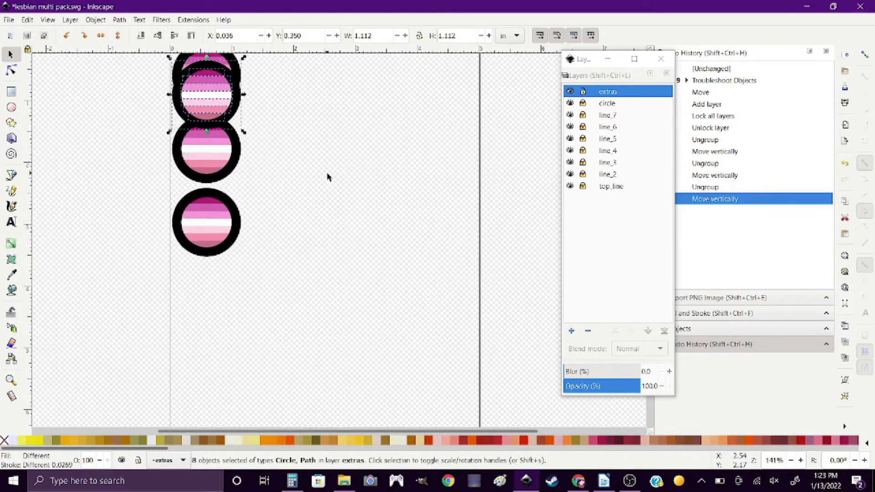
pyautogui.press('Down')
pyautogui.press('Down')
pyautogui.press('Down')
pyautogui.press('Down')
pyautogui.press('Down')
pyautogui.press('Down')
pyautogui.press('Down')
pyautogui.press('Down')
pyautogui.press('Down')
pyautogui.press('Down')
pyautogui.press('Down')
pyautogui.press('Down')
pyautogui.press('Down')
pyautogui.press('Down')
pyautogui.press('Down')
pyautogui.press('Down')
pyautogui.press('Down')
pyautogui.press('Down')
pyautogui.press('Down')
pyautogui.press('Down')
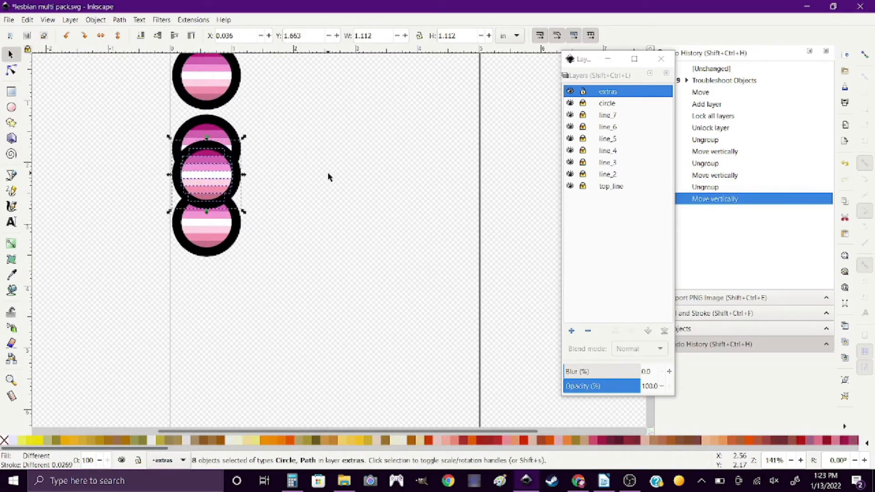
pyautogui.press('Down')
pyautogui.press('Down')
pyautogui.press('Down')
pyautogui.press('Down')
pyautogui.press('Down')
pyautogui.press('Down')
pyautogui.press('Down')
pyautogui.press('Down')
pyautogui.press('Down')
pyautogui.press('Down')
pyautogui.press('Down')
pyautogui.press('Down')
pyautogui.press('Down')
pyautogui.press('Down')
pyautogui.press('Down')
pyautogui.press('Down')
pyautogui.press('Down')
pyautogui.press('Down')
pyautogui.press('Down')
pyautogui.press('Down')
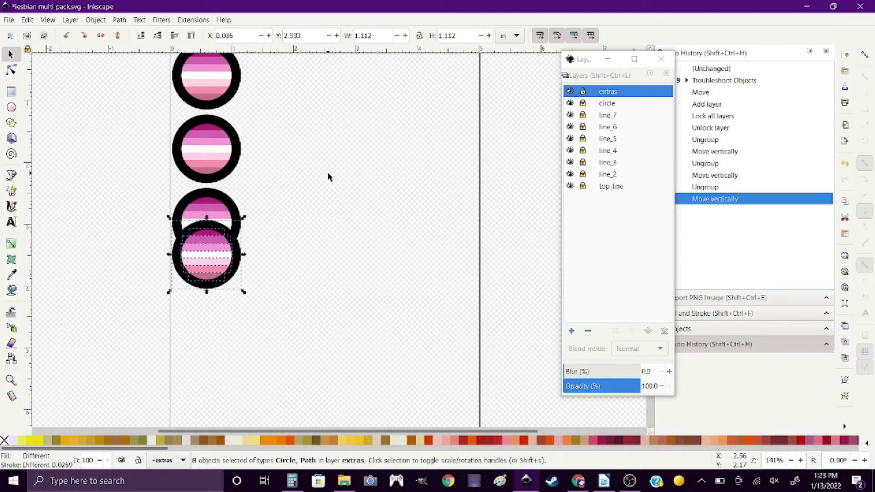
pyautogui.press('Down')
pyautogui.press('Down')
pyautogui.press('Down')
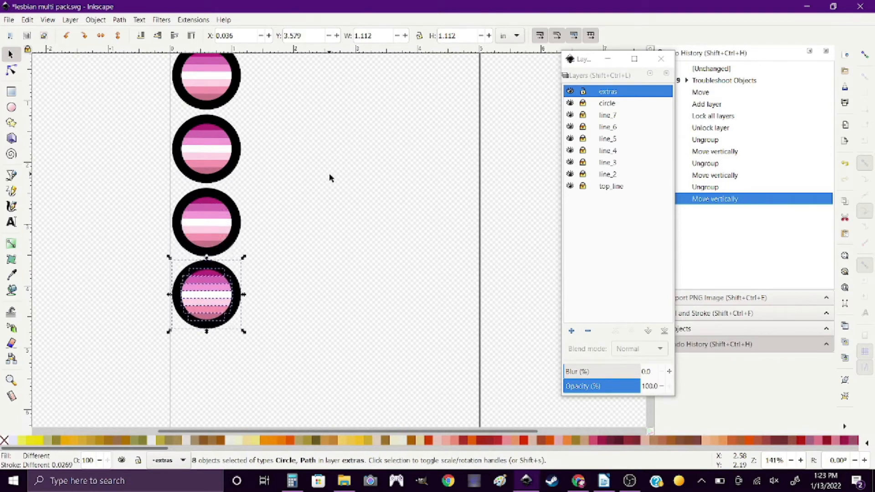
# Paste a fifth patch in place and shift it down to Y about 4.746 in, just below the fourth patch
pyautogui.scroll(3, 329, 175)
pyautogui.scroll(-8, 328, 173)
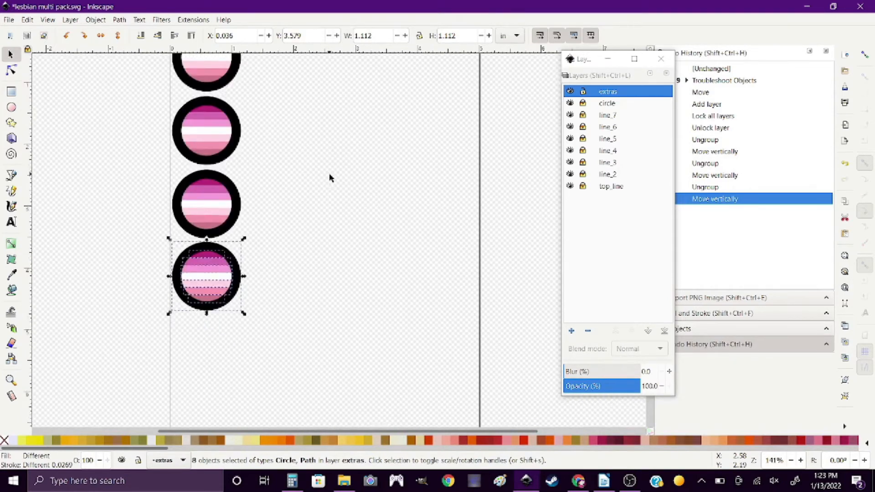
pyautogui.click(27, 19)
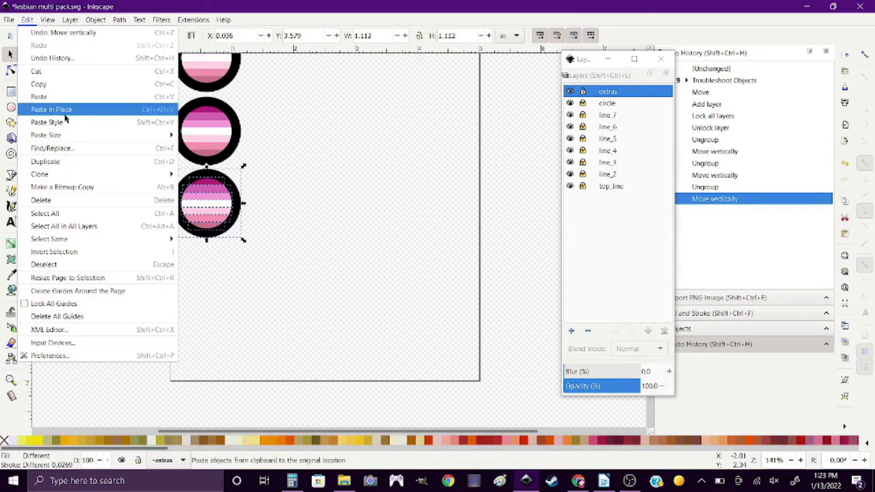
pyautogui.click(39, 111)
pyautogui.press('Down')
pyautogui.press('Down')
pyautogui.press('Down')
pyautogui.press('Down')
pyautogui.press('Down')
pyautogui.press('Down')
pyautogui.press('Down')
pyautogui.press('Down')
pyautogui.press('Down')
pyautogui.press('Down')
pyautogui.press('Down')
pyautogui.press('Down')
pyautogui.press('Down')
pyautogui.press('Down')
pyautogui.press('Down')
pyautogui.press('Down')
pyautogui.press('Down')
pyautogui.press('Down')
pyautogui.press('Down')
pyautogui.press('Down')
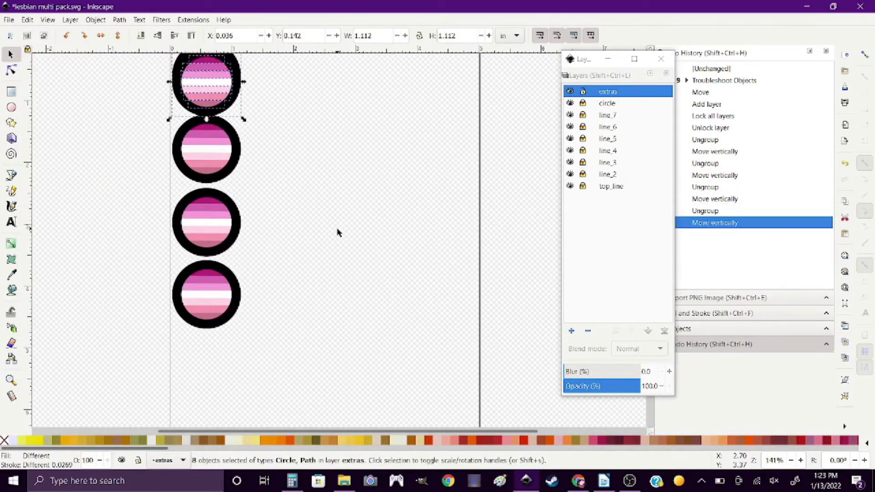
pyautogui.press('Down')
pyautogui.press('Down')
pyautogui.press('Down')
pyautogui.press('Down')
pyautogui.press('Down')
pyautogui.press('Down')
pyautogui.press('Down')
pyautogui.press('Down')
pyautogui.press('Down')
pyautogui.press('Down')
pyautogui.press('Down')
pyautogui.press('Down')
pyautogui.press('Down')
pyautogui.press('Down')
pyautogui.press('Down')
pyautogui.press('Down')
pyautogui.press('Down')
pyautogui.press('Down')
pyautogui.press('Down')
pyautogui.press('Down')
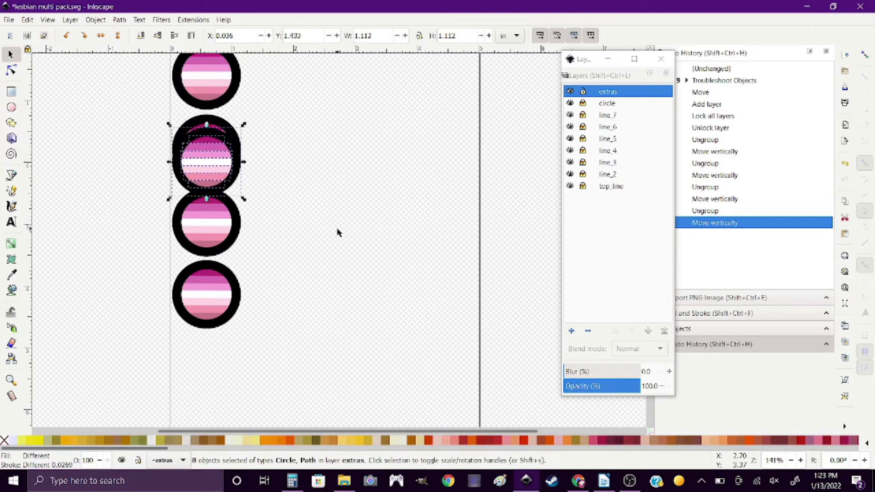
pyautogui.press('Down')
pyautogui.press('Down')
pyautogui.press('Down')
pyautogui.press('Down')
pyautogui.press('Down')
pyautogui.press('Down')
pyautogui.press('Down')
pyautogui.press('Down')
pyautogui.press('Down')
pyautogui.press('Down')
pyautogui.press('Down')
pyautogui.press('Down')
pyautogui.press('Down')
pyautogui.press('Down')
pyautogui.press('Down')
pyautogui.press('Down')
pyautogui.press('Down')
pyautogui.press('Down')
pyautogui.press('Down')
pyautogui.press('Down')
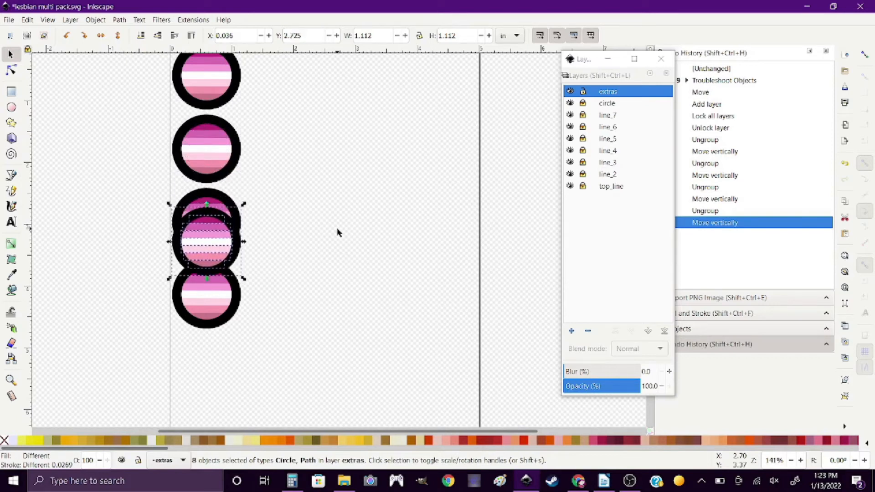
pyautogui.press('Down')
pyautogui.press('Down')
pyautogui.press('Down')
pyautogui.press('Down')
pyautogui.press('Down')
pyautogui.press('Down')
pyautogui.press('Down')
pyautogui.press('Down')
pyautogui.press('Down')
pyautogui.press('Down')
pyautogui.press('Down')
pyautogui.press('Down')
pyautogui.press('Down')
pyautogui.press('Down')
pyautogui.press('Down')
pyautogui.press('Down')
pyautogui.press('Down')
pyautogui.press('Down')
pyautogui.press('Down')
pyautogui.press('Down')
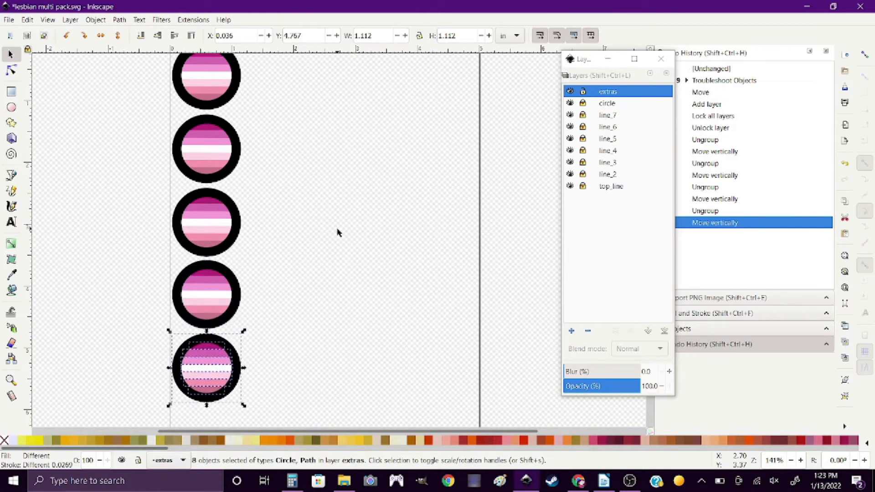
pyautogui.press('Up')
pyautogui.scroll(2, 337, 232)
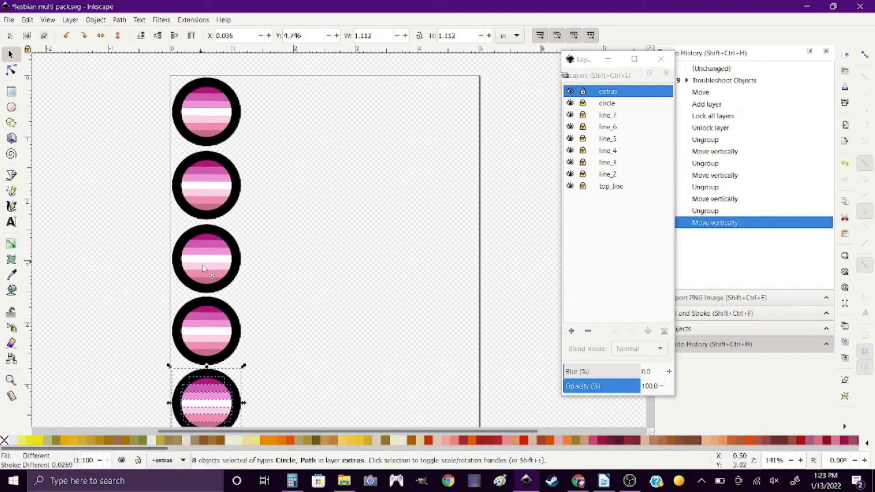
# Deselect the fifth patch and unlock all layers
pyautogui.scroll(-2, 249, 320)
pyautogui.scroll(2, 253, 252)
pyautogui.scroll(-2, 237, 262)
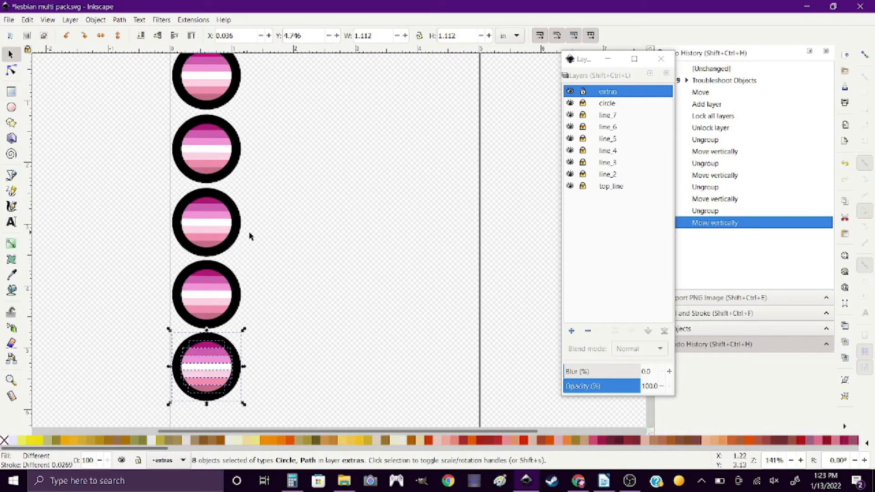
pyautogui.scroll(-1, 253, 235)
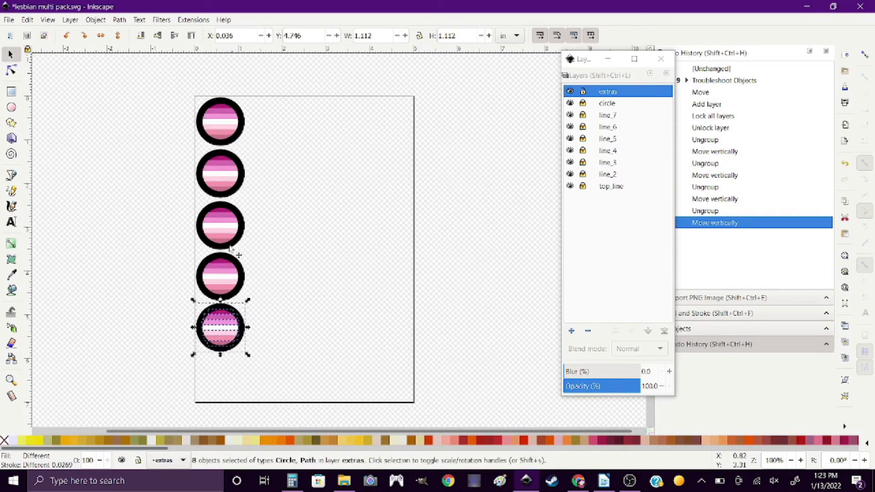
pyautogui.click(168, 201)
pyautogui.rightClick(588, 105)
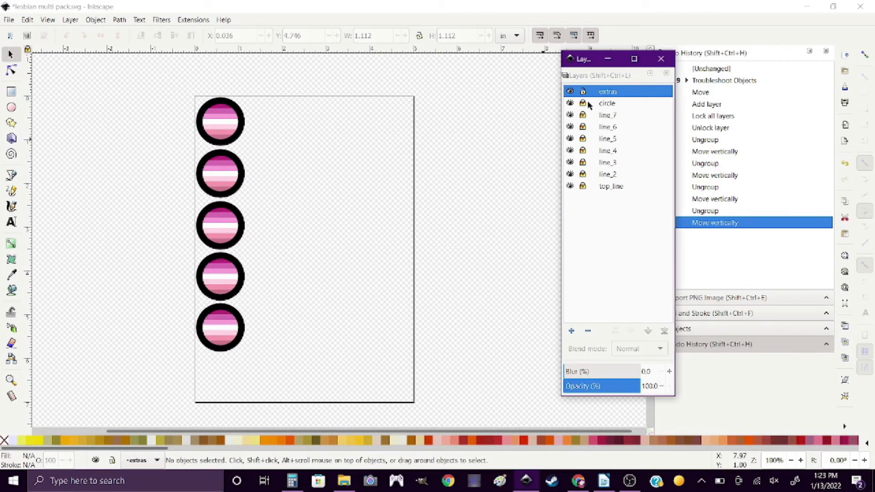
pyautogui.click(632, 200)
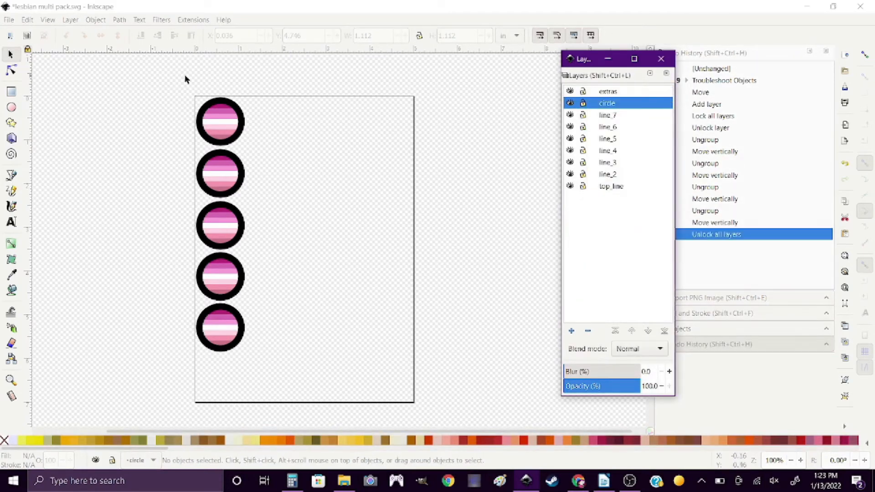
# Select the whole column of five patches and shift it right to X about 1.181 in, then deselect it
pyautogui.moveTo(349, 324); pyautogui.dragTo(365, 389)
pyautogui.press('Right')
pyautogui.press('Right')
pyautogui.press('Right')
pyautogui.press('Right')
pyautogui.press('Right')
pyautogui.press('Right')
pyautogui.press('Right')
pyautogui.press('Right')
pyautogui.press('Right')
pyautogui.press('Right')
pyautogui.press('Right')
pyautogui.press('Right')
pyautogui.press('Right')
pyautogui.press('Right')
pyautogui.press('Right')
pyautogui.press('Right')
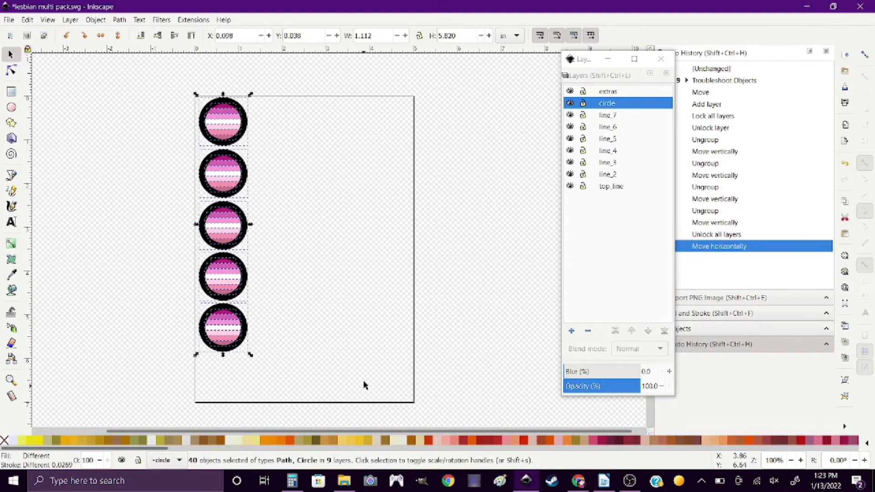
pyautogui.press('Right')
pyautogui.press('Right')
pyautogui.press('Right')
pyautogui.press('Right')
pyautogui.press('Right')
pyautogui.press('Right')
pyautogui.press('Right')
pyautogui.press('Right')
pyautogui.press('Right')
pyautogui.press('Right')
pyautogui.press('Right')
pyautogui.press('Right')
pyautogui.press('Right')
pyautogui.press('Right')
pyautogui.press('Right')
pyautogui.press('Right')
pyautogui.press('Right')
pyautogui.press('Right')
pyautogui.press('Right')
pyautogui.press('Right')
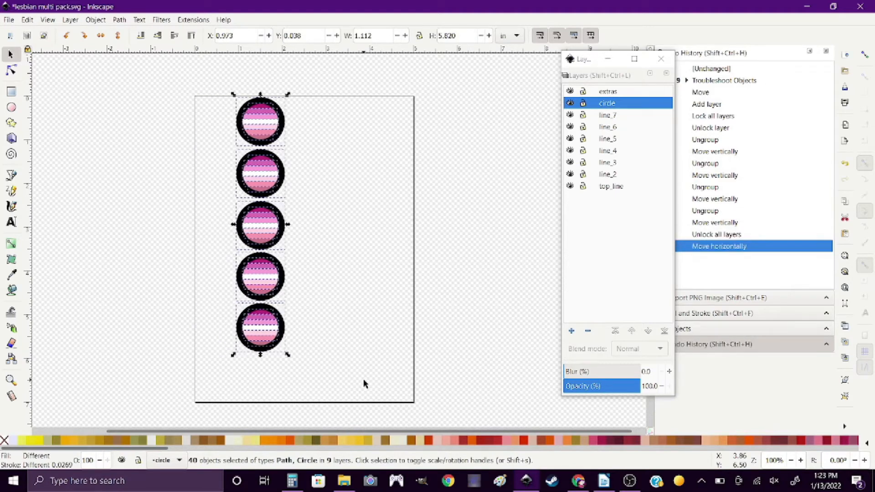
pyautogui.press('Right')
pyautogui.press('Right')
pyautogui.press('Right')
pyautogui.press('Right')
pyautogui.press('Right')
pyautogui.press('Right')
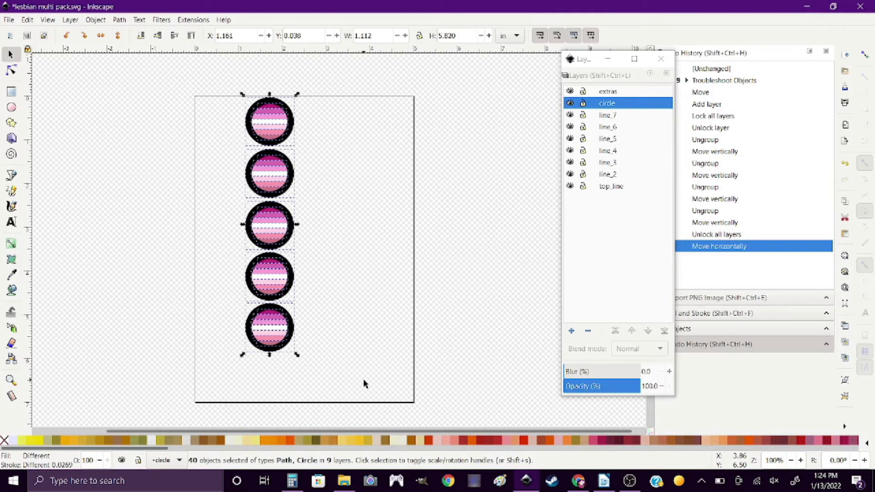
pyautogui.click(365, 296)
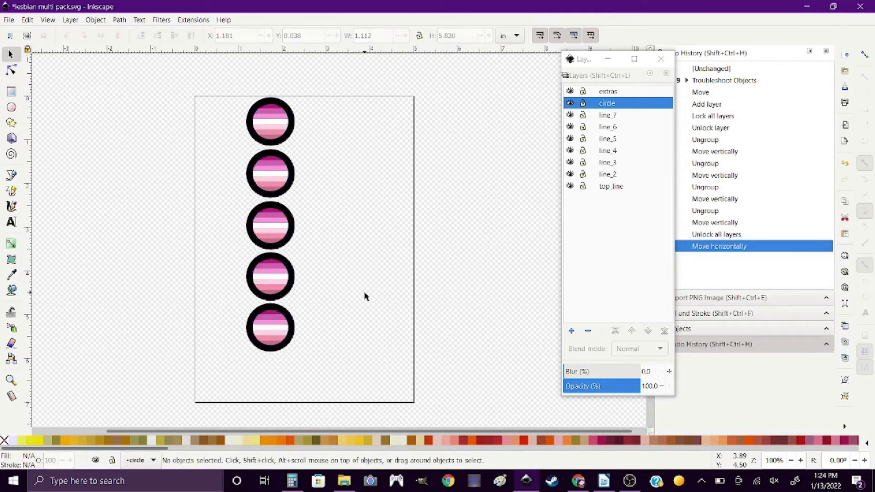
# Lock all layers, unlock only the extras layer, and toggle top_line's visibility off and on
pyautogui.rightClick(597, 127)
pyautogui.click(613, 219)
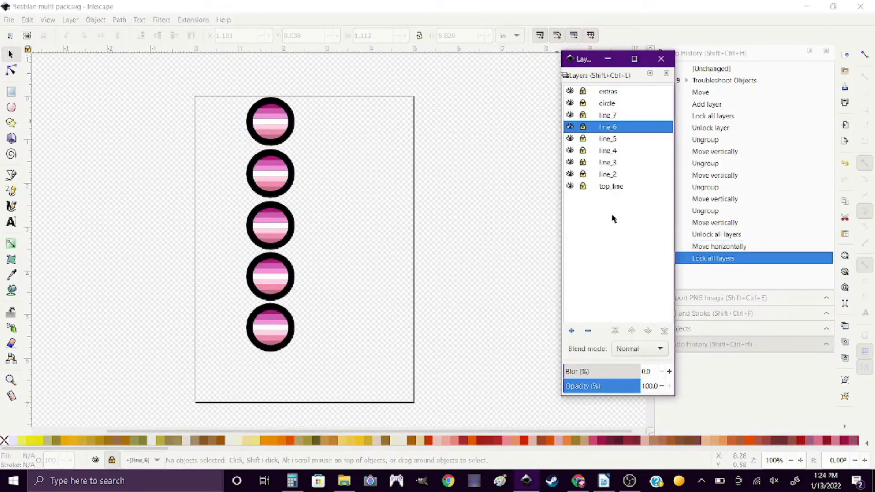
pyautogui.click(583, 92)
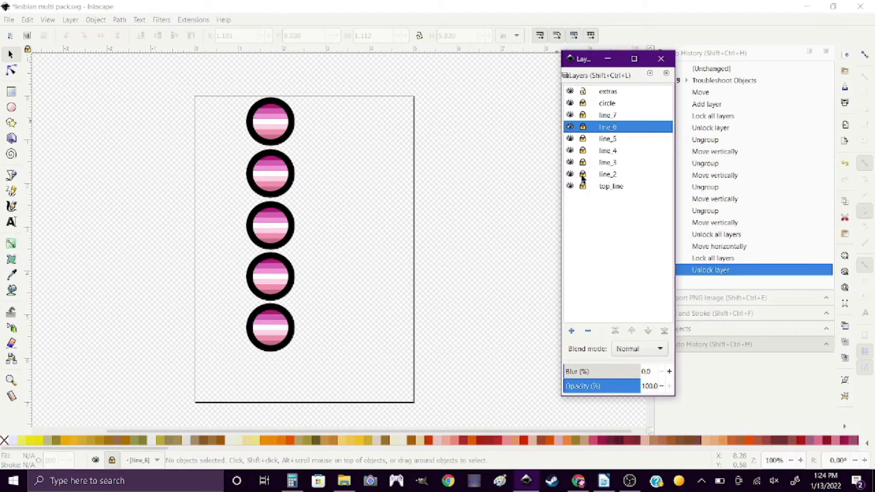
pyautogui.click(570, 186)
pyautogui.click(570, 186)
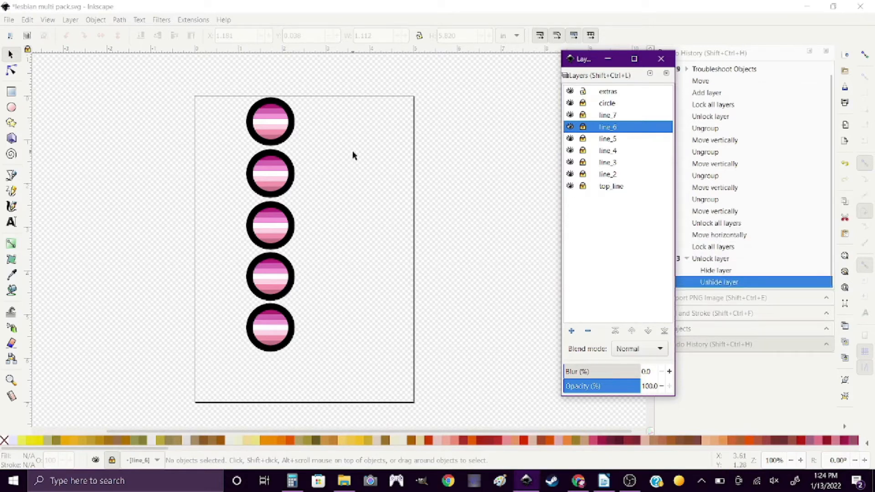
# Move the black border circles of the four lower patches to the circle layer and hide that layer
pyautogui.scroll(2, 291, 165)
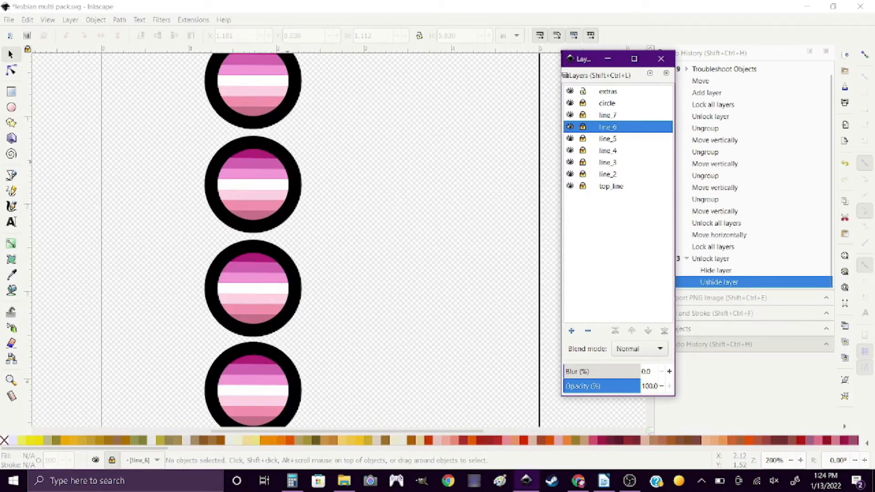
pyautogui.click(275, 152)
pyautogui.keyDown('shift'); pyautogui.click(291, 267); pyautogui.keyUp('shift')
pyautogui.keyDown('shift'); pyautogui.click(287, 363); pyautogui.keyUp('shift')
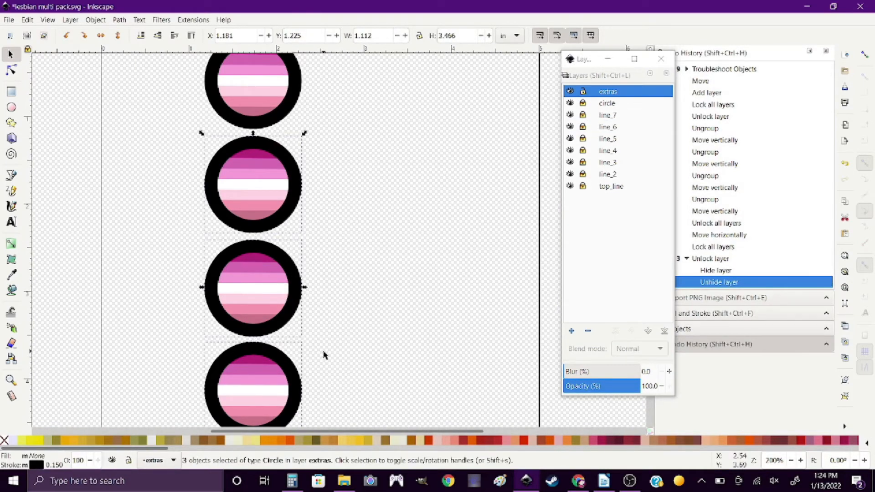
pyautogui.scroll(-5, 324, 355)
pyautogui.keyDown('shift'); pyautogui.click(293, 382); pyautogui.keyUp('shift')
pyautogui.scroll(-1, 308, 377)
pyautogui.scroll(3, 308, 379)
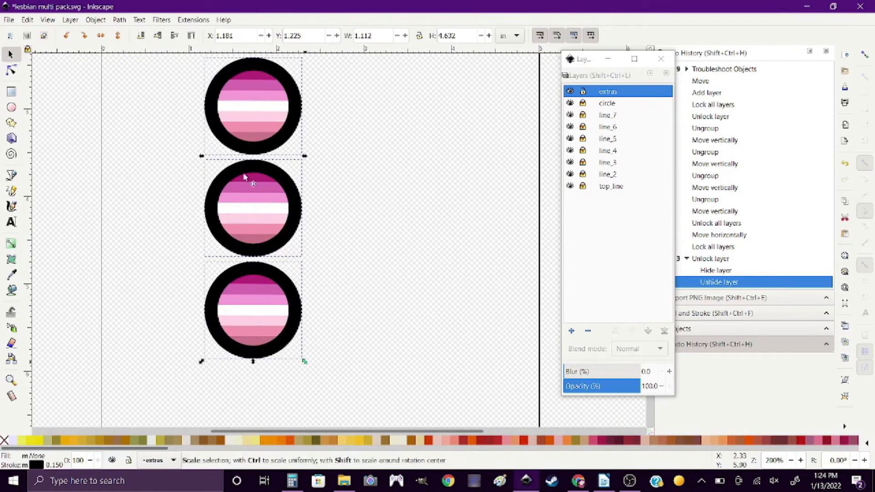
pyautogui.click(76, 22)
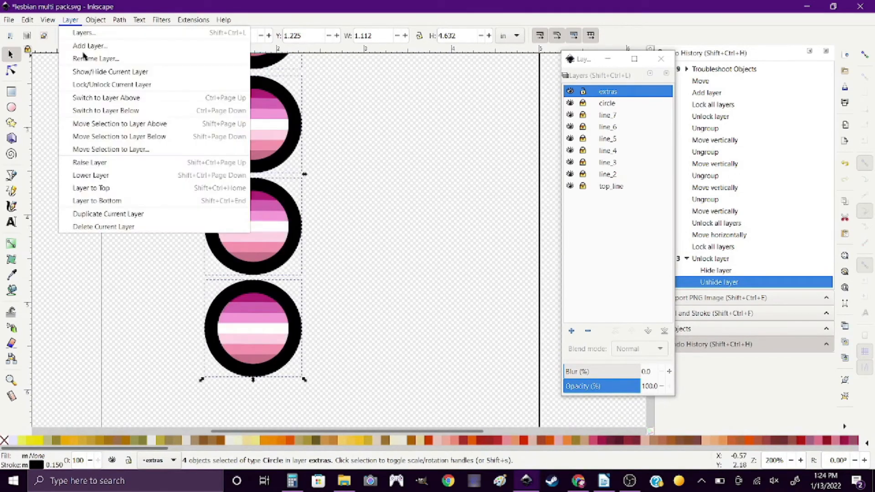
pyautogui.click(119, 147)
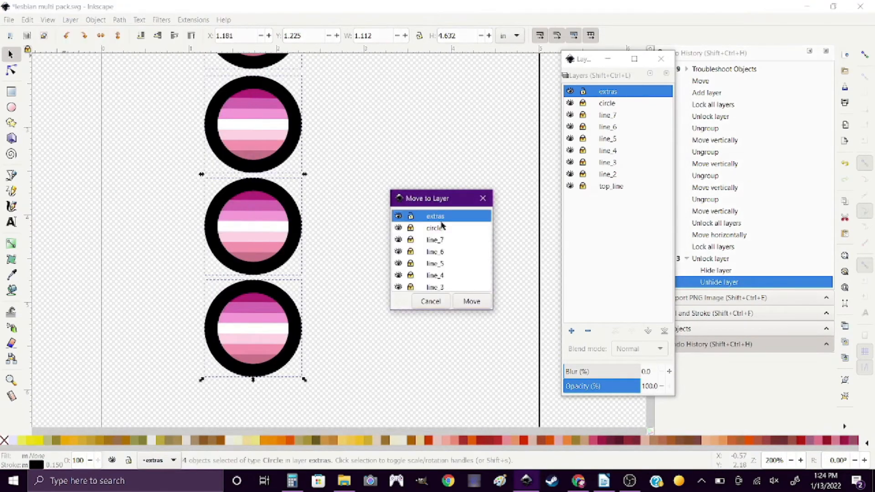
pyautogui.click(441, 227)
pyautogui.click(471, 302)
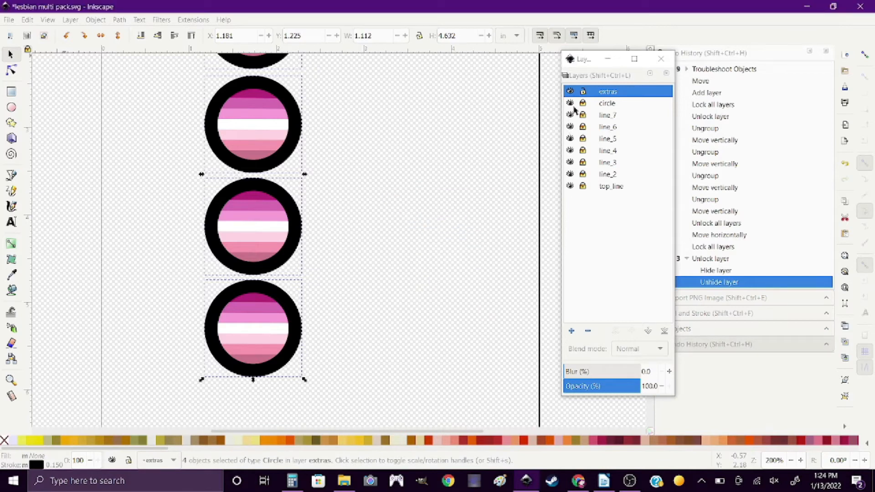
pyautogui.click(569, 103)
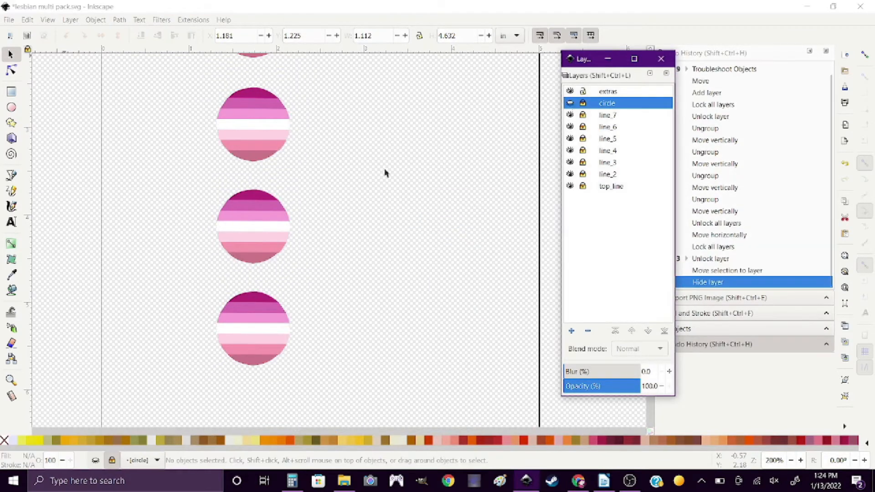
# Move the dark magenta top stripes of the four lower patches to the top_line layer and hide that layer
pyautogui.scroll(-5, 289, 244)
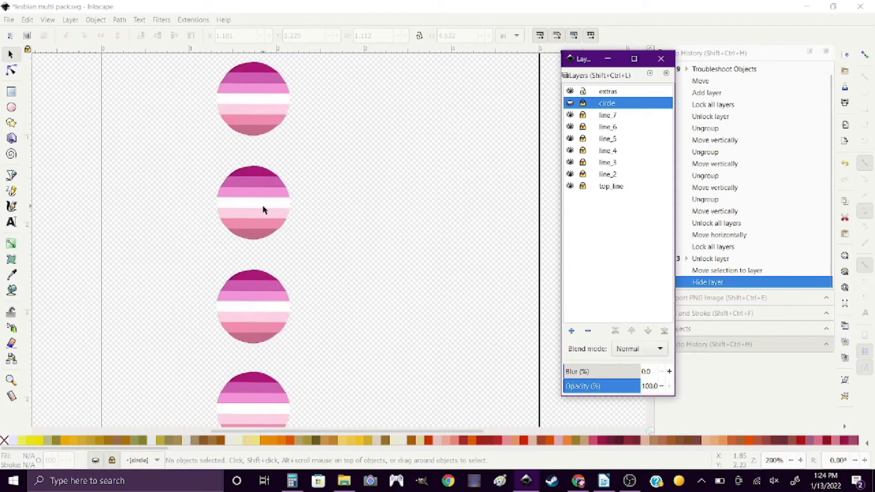
pyautogui.scroll(3, 264, 209)
pyautogui.click(258, 265)
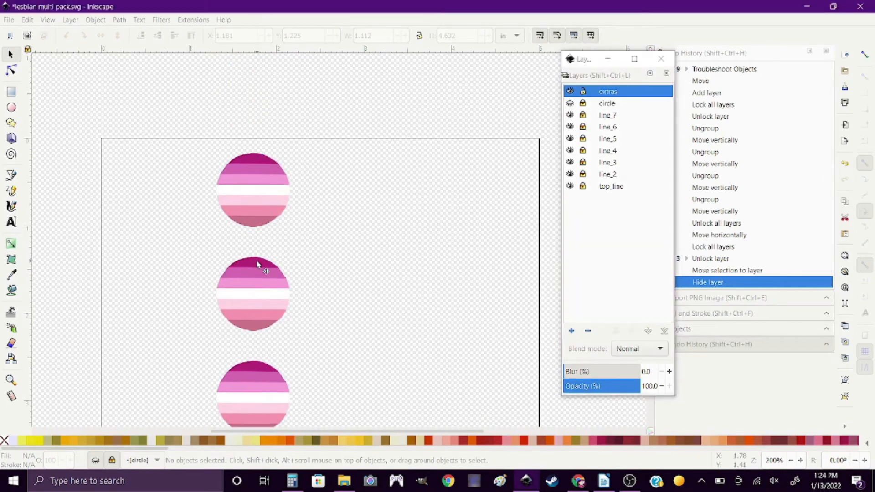
pyautogui.click(260, 289)
pyautogui.scroll(-5, 268, 330)
pyautogui.keyDown('shift'); pyautogui.click(256, 221); pyautogui.keyUp('shift')
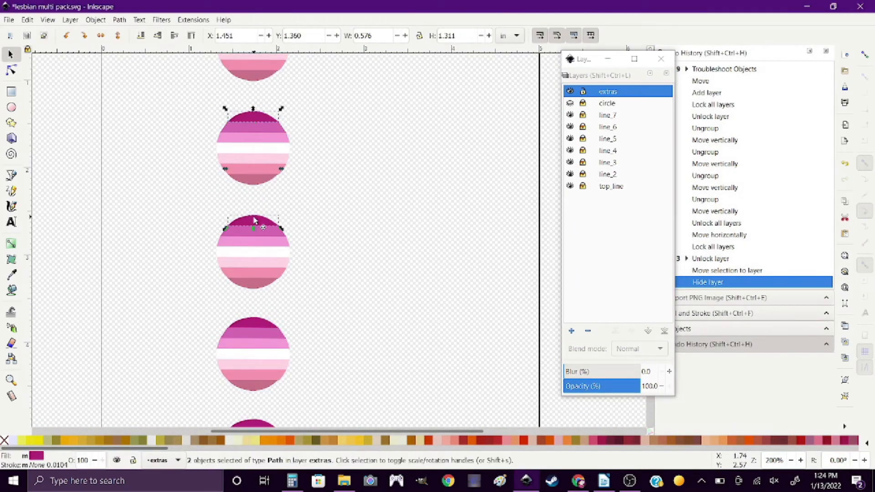
pyautogui.keyDown('shift'); pyautogui.click(265, 322); pyautogui.keyUp('shift')
pyautogui.scroll(-5, 304, 302)
pyautogui.keyDown('shift'); pyautogui.click(266, 332); pyautogui.keyUp('shift')
pyautogui.scroll(-4, 299, 331)
pyautogui.scroll(3, 299, 332)
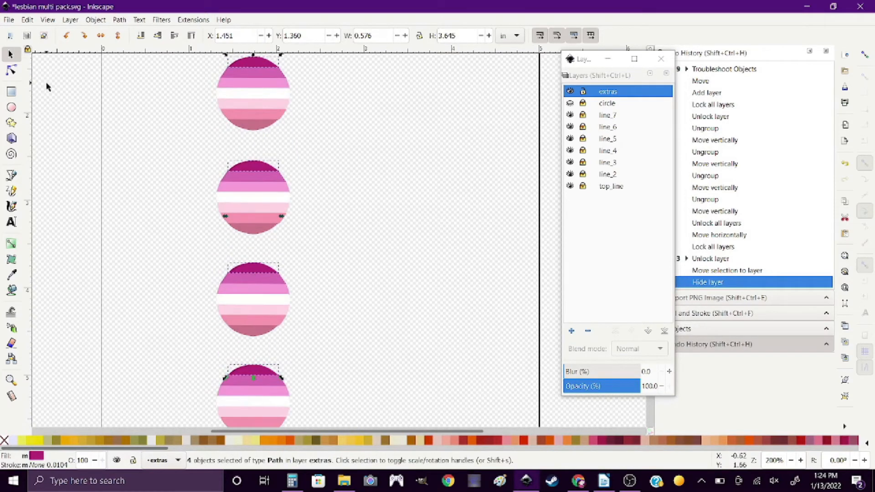
pyautogui.click(70, 21)
pyautogui.click(133, 149)
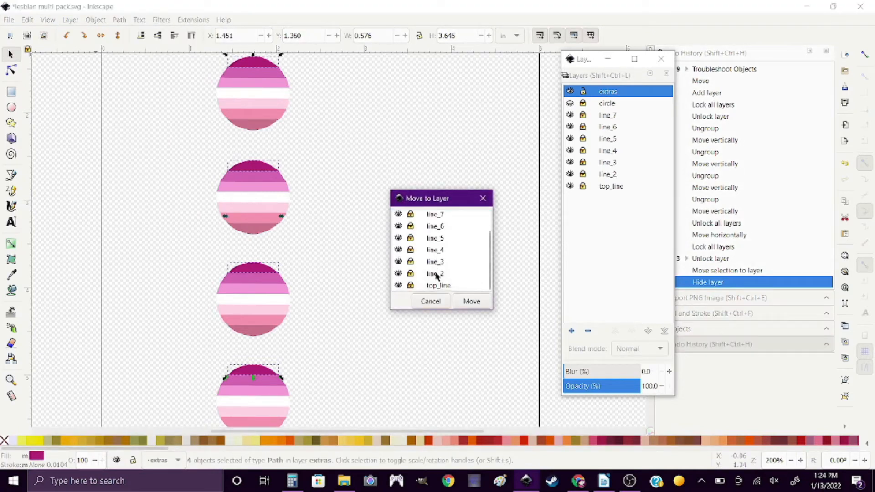
pyautogui.click(444, 286)
pyautogui.click(471, 302)
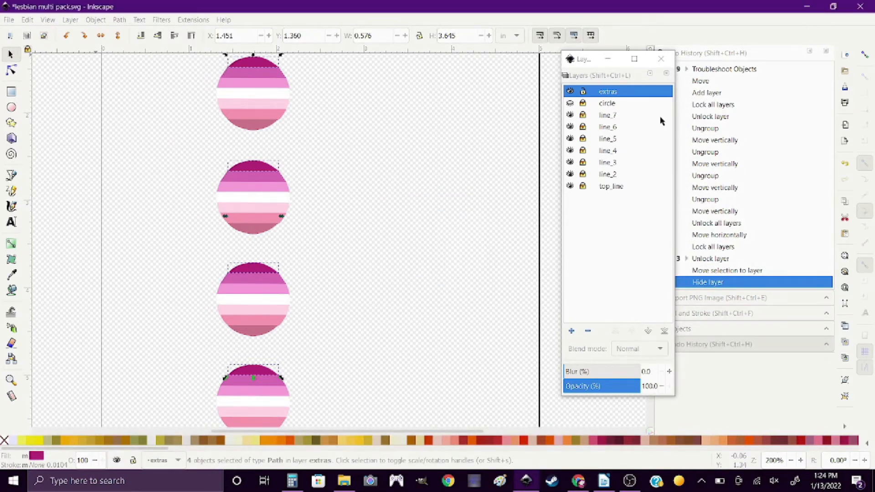
pyautogui.click(596, 185)
pyautogui.click(570, 186)
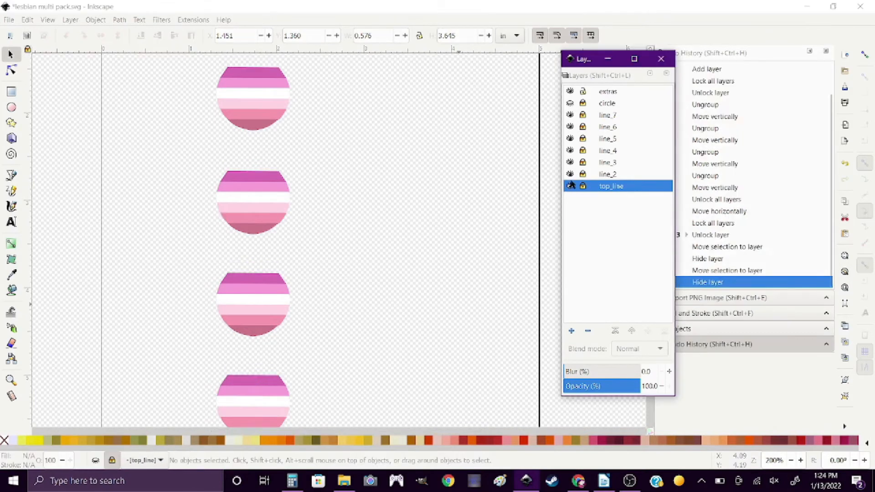
# Toggle the line_2 layer's visibility to check which stripe it holds
pyautogui.scroll(3, 361, 248)
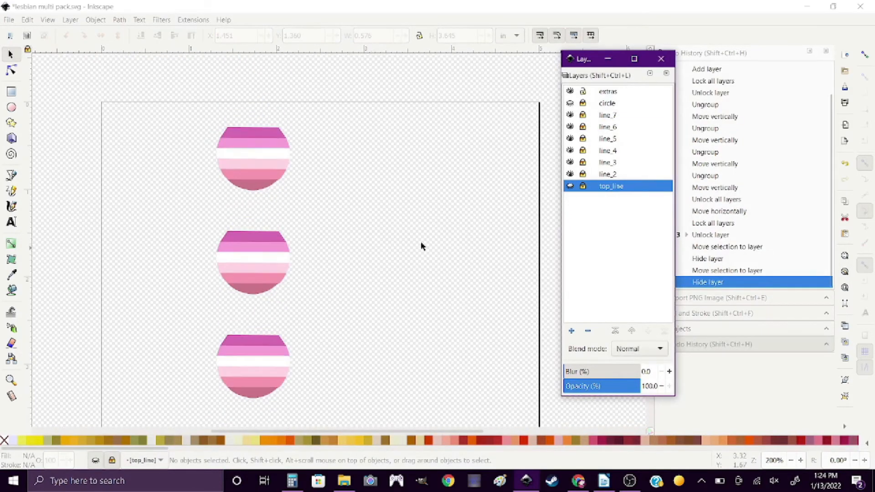
pyautogui.click(570, 174)
pyautogui.click(570, 175)
pyautogui.click(571, 175)
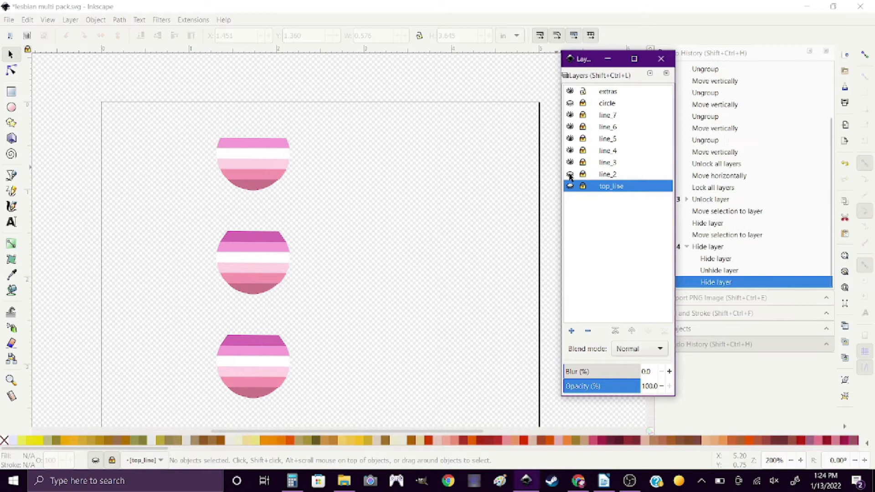
pyautogui.click(570, 176)
# Move the second stripes of the four lower patches to the line_2 layer and hide that layer
pyautogui.click(262, 235)
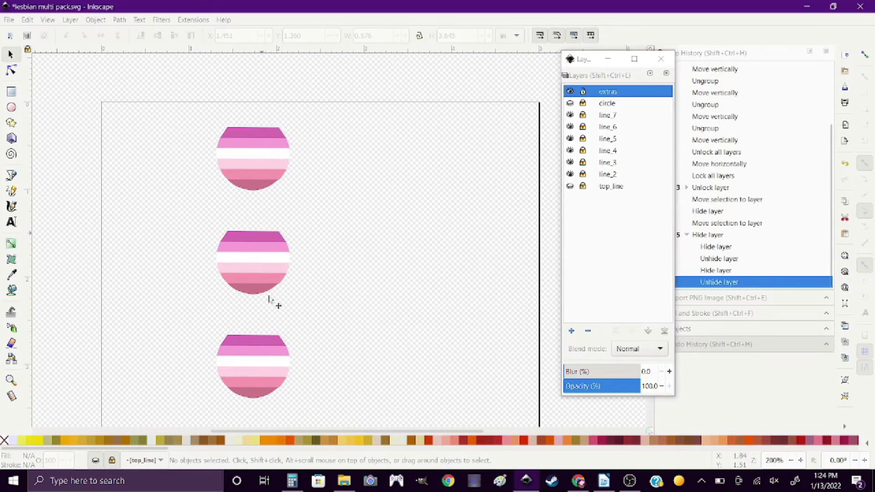
pyautogui.keyDown('shift'); pyautogui.click(266, 341); pyautogui.keyUp('shift')
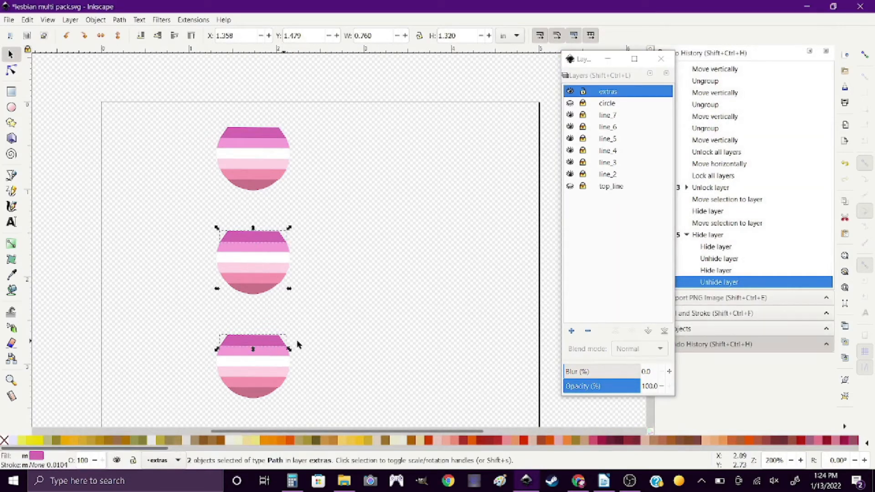
pyautogui.scroll(-8, 295, 342)
pyautogui.keyDown('shift'); pyautogui.click(262, 297); pyautogui.keyUp('shift')
pyautogui.scroll(-3, 293, 337)
pyautogui.keyDown('shift'); pyautogui.click(264, 320); pyautogui.keyUp('shift')
pyautogui.scroll(3, 287, 336)
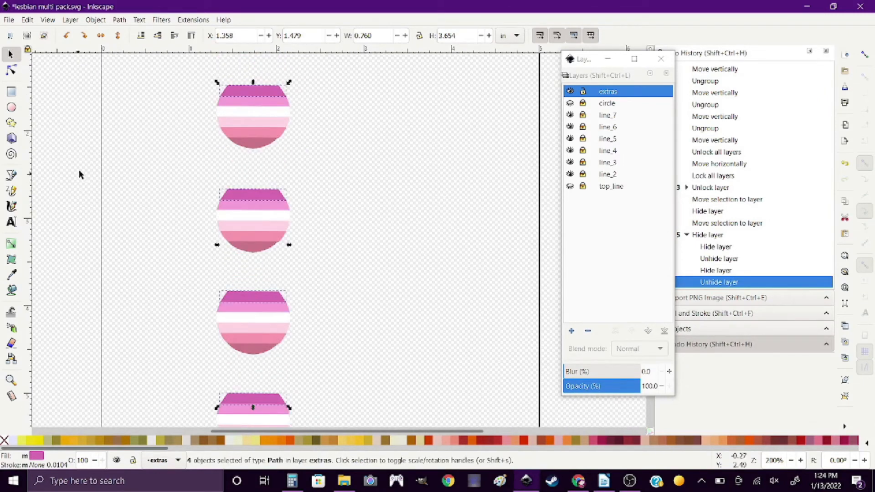
pyautogui.click(71, 20)
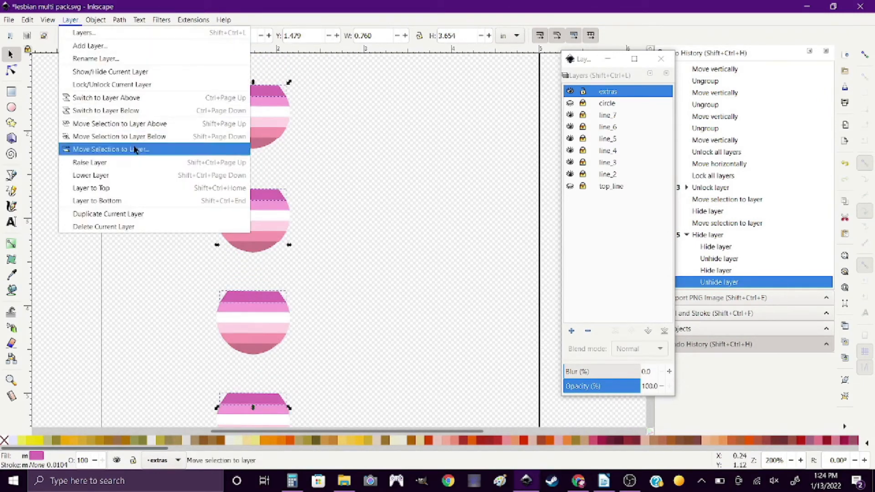
pyautogui.click(105, 150)
pyautogui.scroll(-1, 467, 260)
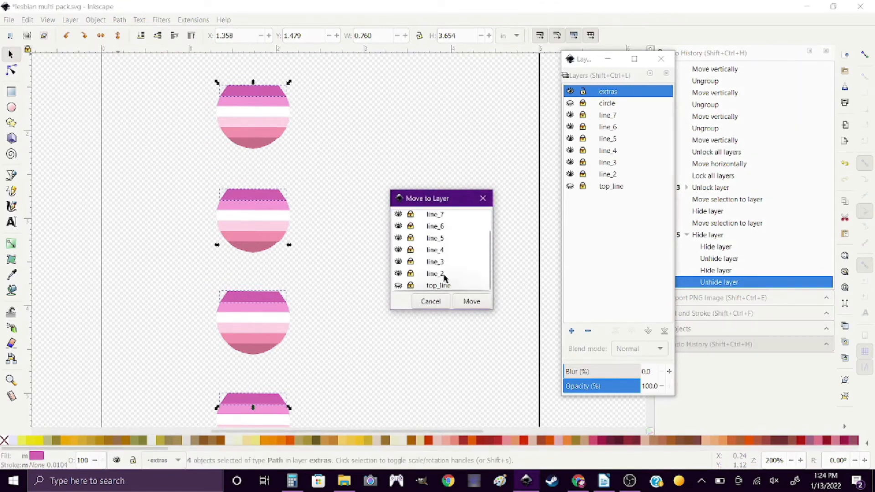
pyautogui.click(440, 275)
pyautogui.click(471, 301)
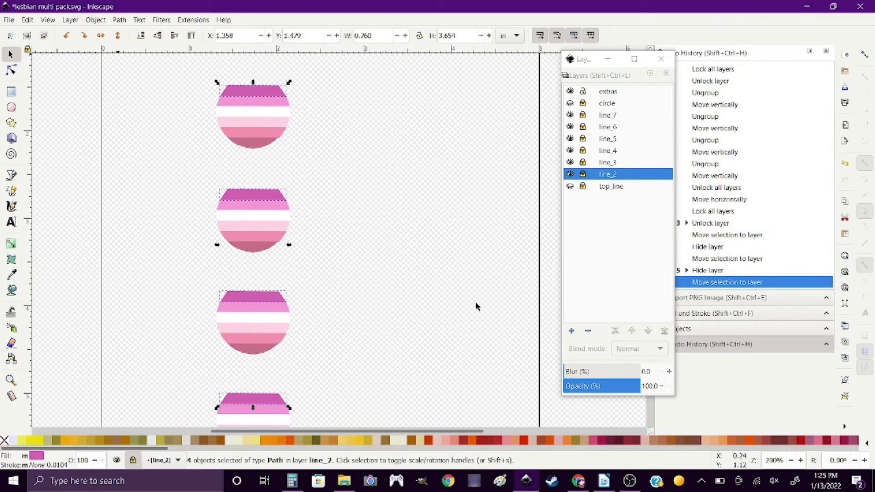
pyautogui.scroll(5, 475, 302)
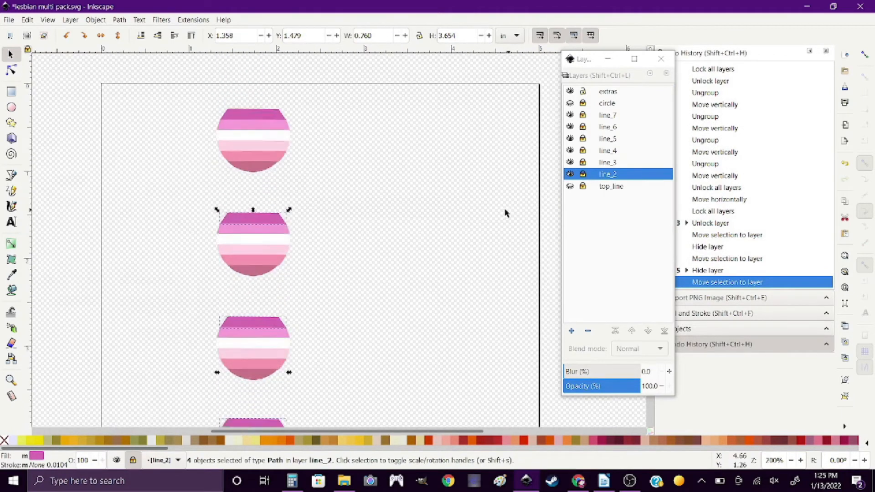
pyautogui.scroll(-2, 507, 215)
pyautogui.click(570, 174)
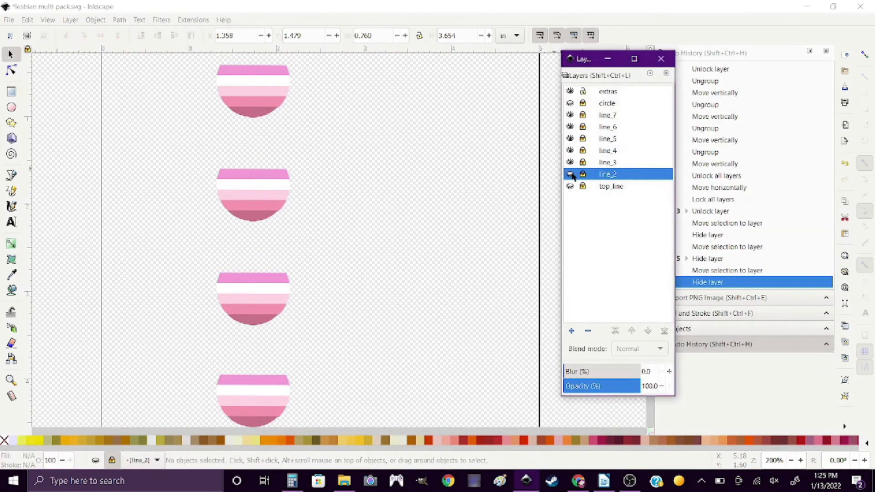
# Toggle the line_3 layer's visibility to check which stripe it holds
pyautogui.scroll(2, 373, 311)
pyautogui.scroll(-3, 373, 314)
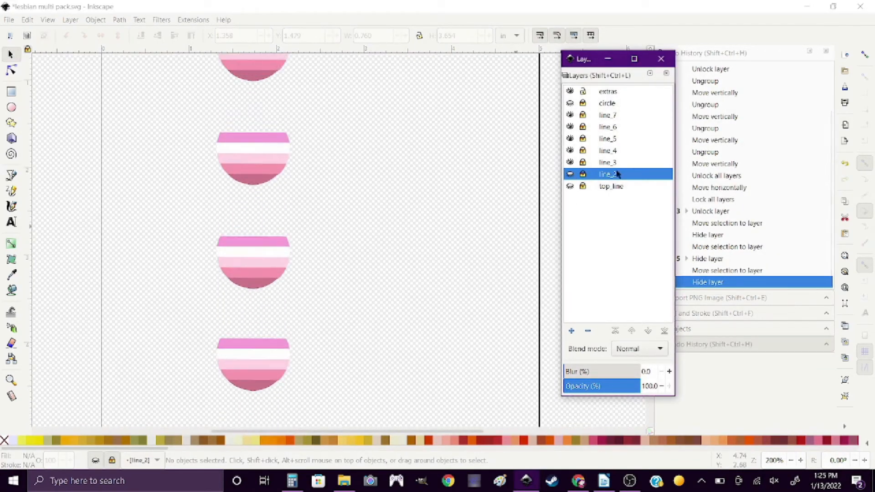
pyautogui.scroll(3, 463, 193)
pyautogui.click(570, 164)
pyautogui.click(570, 164)
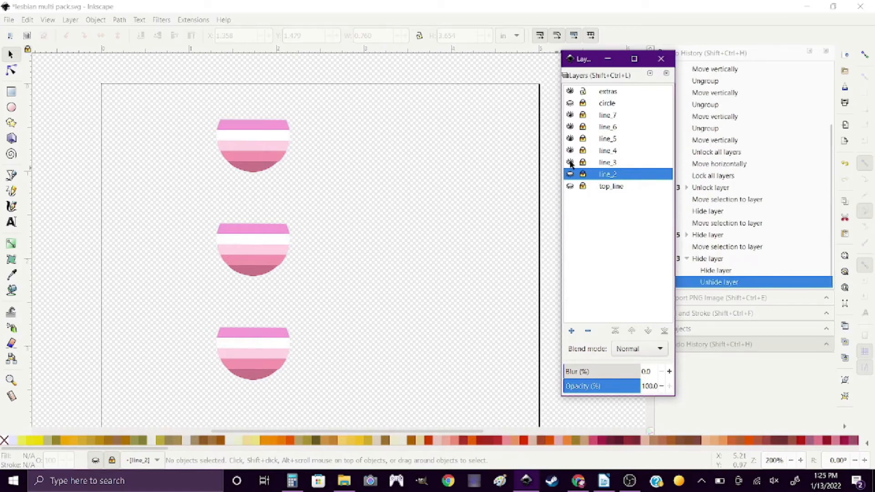
# Move the bright pink third stripes of the four lower patches to the line_3 layer and hide that layer
pyautogui.click(287, 231)
pyautogui.click(285, 231)
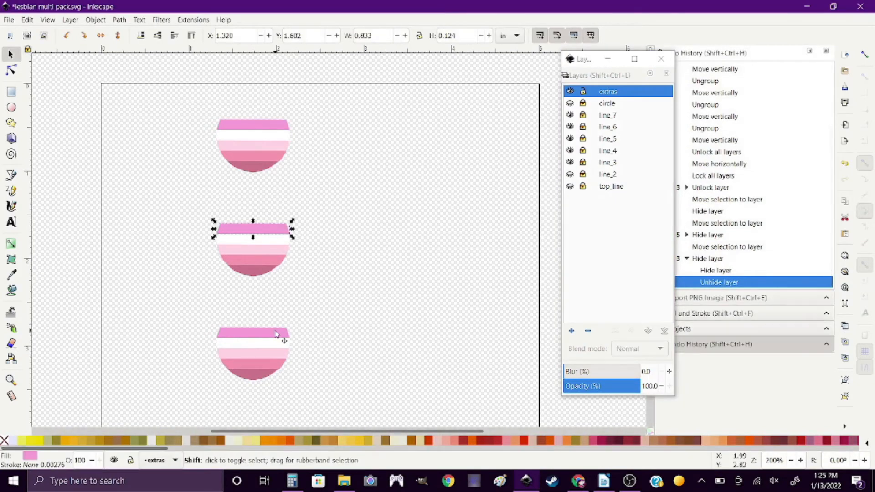
pyautogui.keyDown('shift'); pyautogui.click(283, 332); pyautogui.keyUp('shift')
pyautogui.scroll(-5, 276, 323)
pyautogui.keyDown('shift'); pyautogui.click(273, 276); pyautogui.keyUp('shift')
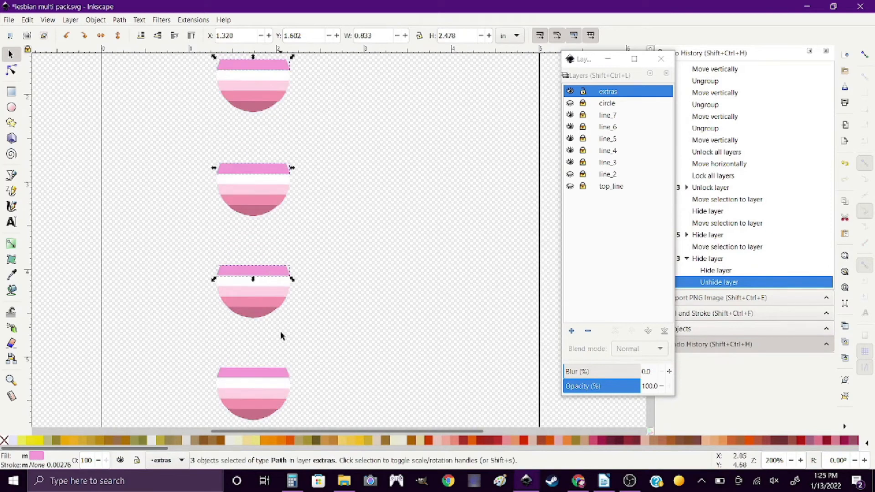
pyautogui.keyDown('shift'); pyautogui.click(277, 373); pyautogui.keyUp('shift')
pyautogui.scroll(-3, 313, 355)
pyautogui.scroll(2, 301, 355)
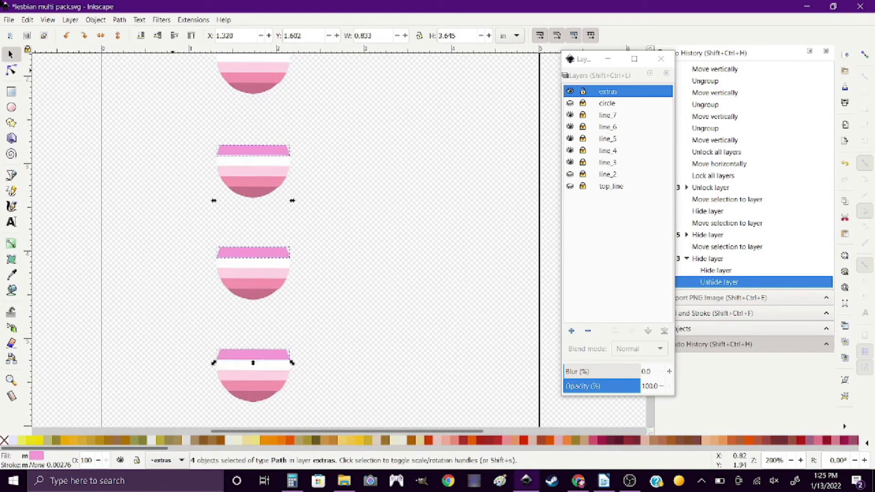
pyautogui.click(64, 22)
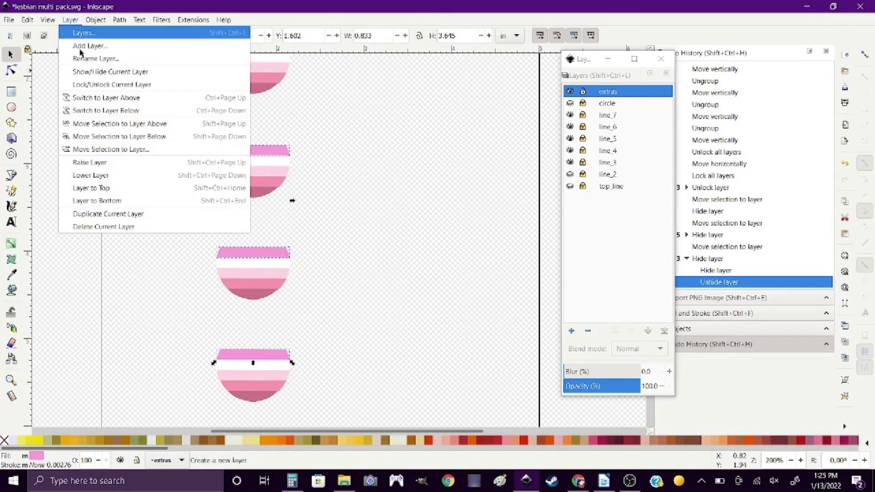
pyautogui.click(130, 149)
pyautogui.scroll(-2, 446, 260)
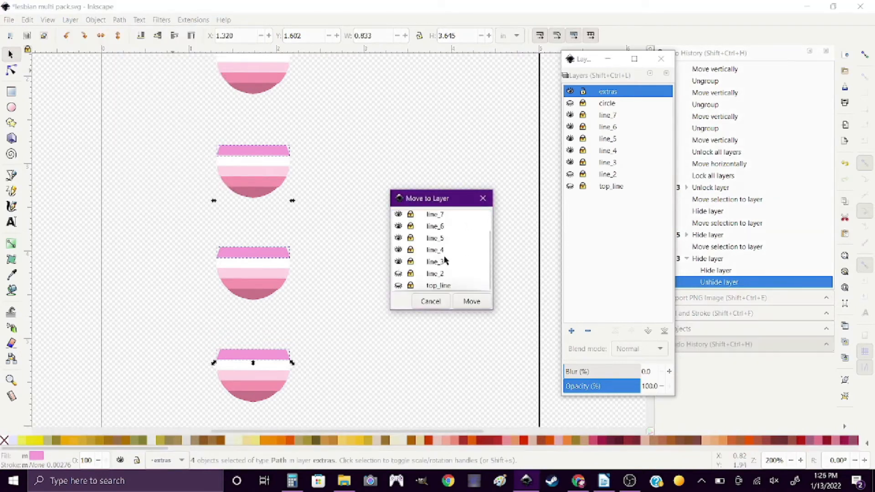
pyautogui.click(431, 262)
pyautogui.click(472, 302)
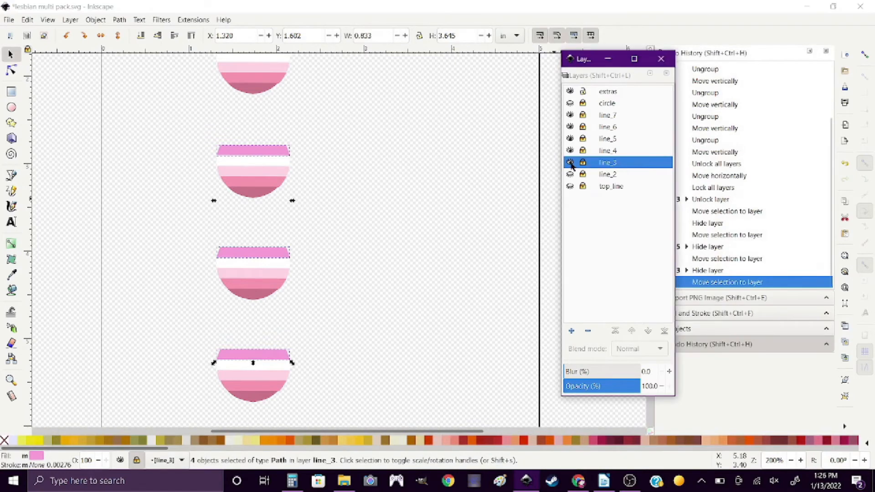
pyautogui.click(570, 163)
# Move the white middle stripes of the four lower patches to the line_4 layer and hide that layer
pyautogui.scroll(5, 433, 283)
pyautogui.click(569, 150)
pyautogui.click(570, 151)
pyautogui.click(609, 151)
pyautogui.scroll(-3, 524, 182)
pyautogui.click(272, 222)
pyautogui.keyDown('shift'); pyautogui.click(278, 324); pyautogui.keyUp('shift')
pyautogui.scroll(-8, 359, 338)
pyautogui.keyDown('shift'); pyautogui.click(278, 263); pyautogui.keyUp('shift')
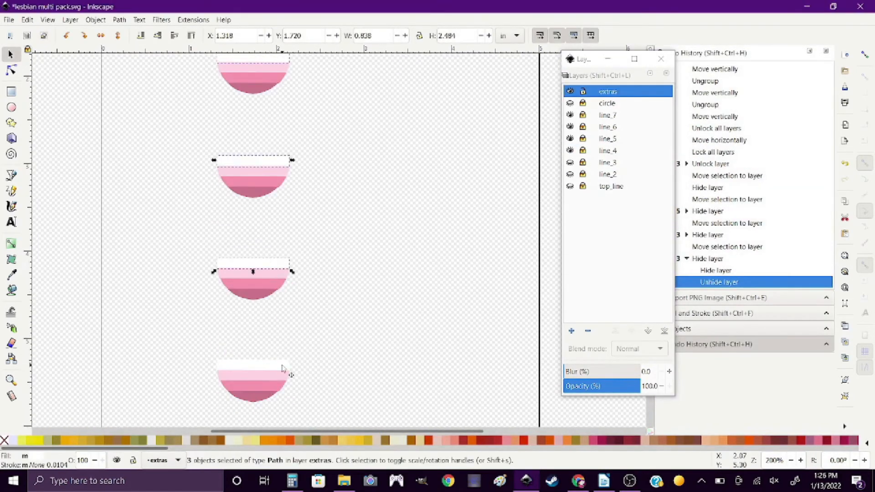
pyautogui.keyDown('shift'); pyautogui.click(283, 369); pyautogui.keyUp('shift')
pyautogui.click(73, 21)
pyautogui.click(123, 150)
pyautogui.click(435, 275)
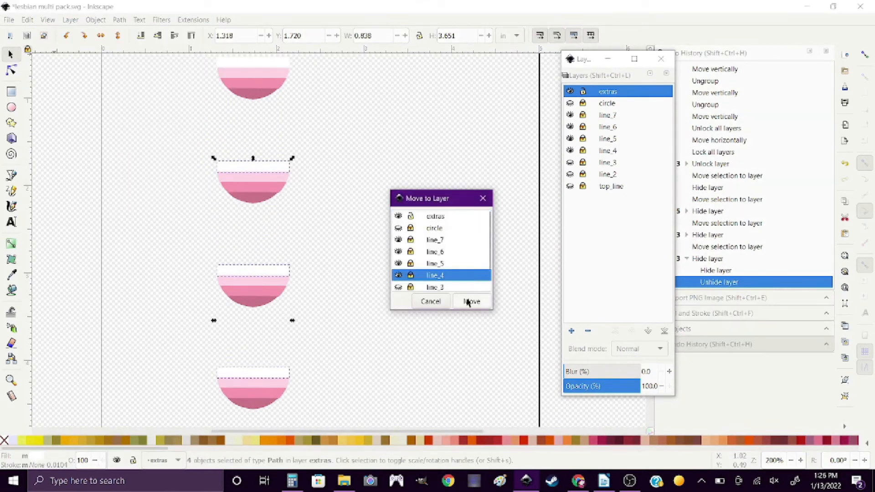
pyautogui.click(468, 301)
pyautogui.click(570, 151)
# Move the pale pink fifth stripes of the four lower patches to the line_5 layer and hide that layer
pyautogui.scroll(3, 328, 209)
pyautogui.doubleClick(570, 138)
pyautogui.click(239, 234)
pyautogui.keyDown('shift'); pyautogui.click(267, 335); pyautogui.keyUp('shift')
pyautogui.scroll(-11, 269, 328)
pyautogui.keyDown('shift'); pyautogui.click(275, 235); pyautogui.keyUp('shift')
pyautogui.scroll(-4, 275, 235)
pyautogui.keyDown('shift'); pyautogui.click(269, 266); pyautogui.keyUp('shift')
pyautogui.click(70, 20)
pyautogui.click(123, 150)
pyautogui.click(435, 264)
pyautogui.click(468, 301)
pyautogui.scroll(10, 401, 241)
pyautogui.scroll(3, 389, 224)
pyautogui.click(569, 138)
# Move the medium pink sixth stripes of the four lower patches to the line_6 layer and hide that layer
pyautogui.scroll(-1, 397, 267)
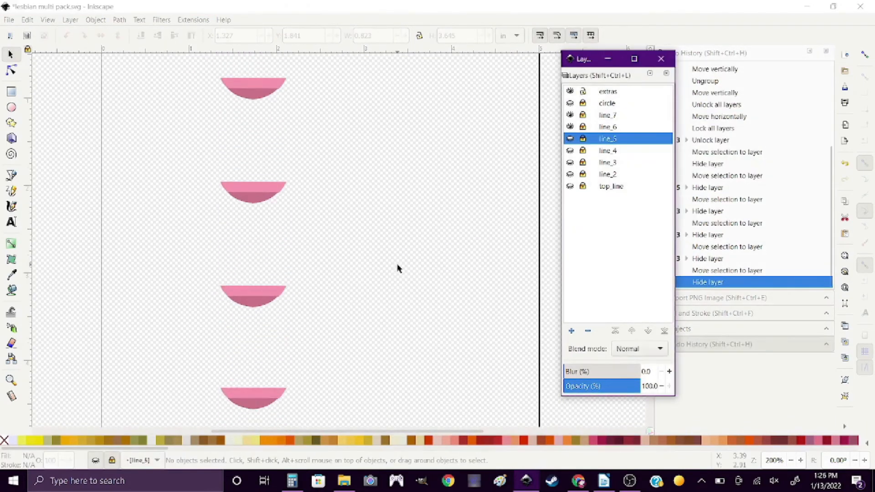
pyautogui.scroll(4, 396, 268)
pyautogui.doubleClick(569, 127)
pyautogui.click(274, 265)
pyautogui.keyDown('shift'); pyautogui.click(280, 363); pyautogui.keyUp('shift')
pyautogui.scroll(-8, 285, 360)
pyautogui.keyDown('shift'); pyautogui.click(273, 321); pyautogui.keyUp('shift')
pyautogui.scroll(-5, 274, 321)
pyautogui.keyDown('shift'); pyautogui.click(265, 330); pyautogui.keyUp('shift')
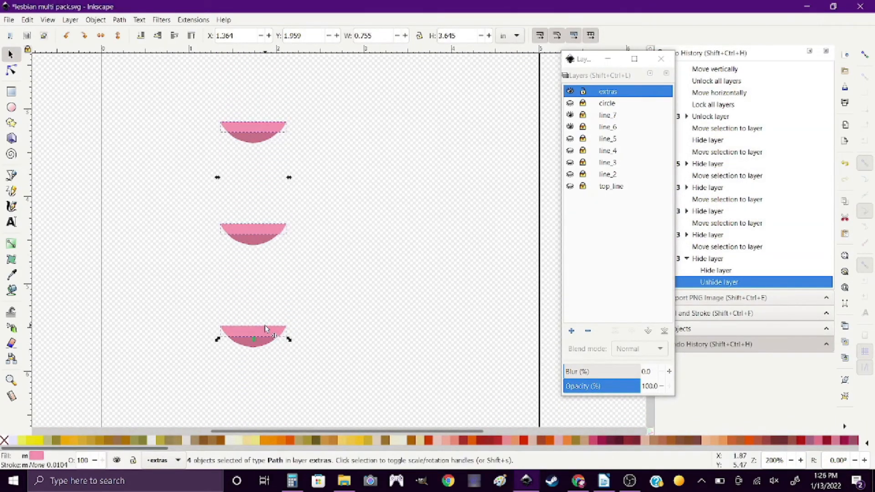
pyautogui.scroll(14, 264, 324)
pyautogui.click(70, 19)
pyautogui.click(100, 150)
pyautogui.click(436, 251)
pyautogui.click(471, 299)
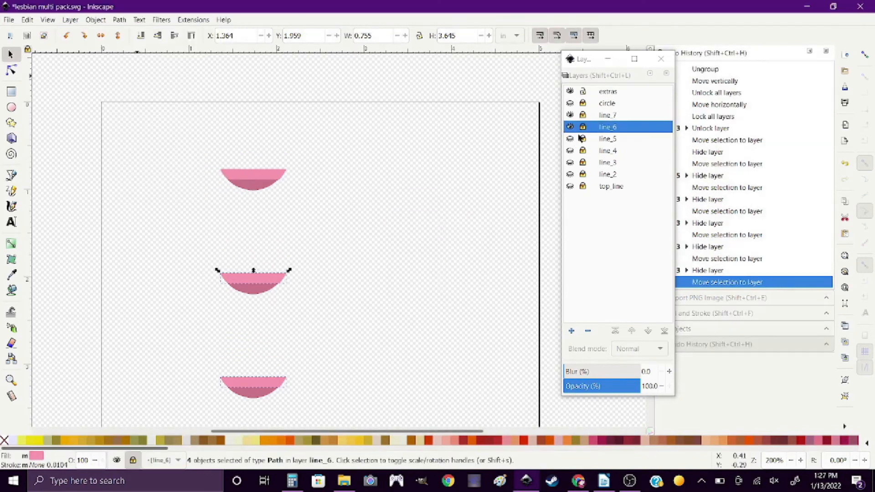
pyautogui.click(569, 126)
# Move the dark pink bottom stripes of the four lower patches to the line_7 layer and hide that layer
pyautogui.scroll(-20, 355, 312)
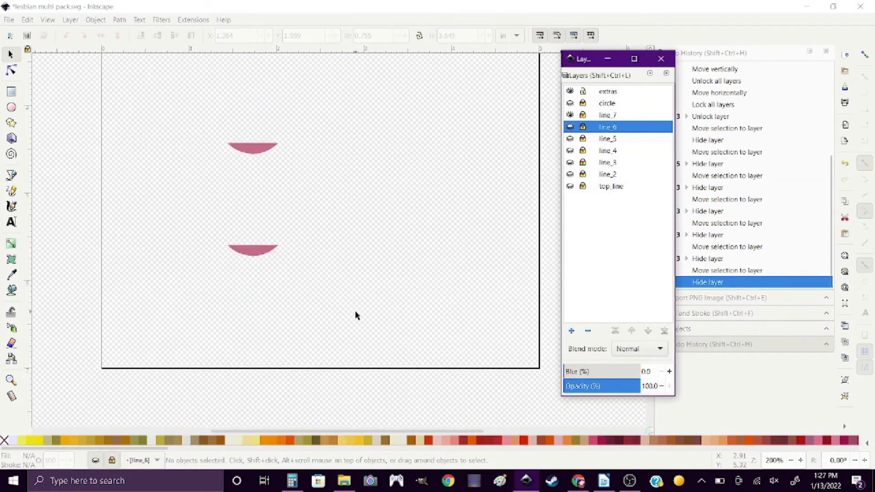
pyautogui.scroll(8, 355, 312)
pyautogui.scroll(-4, 355, 313)
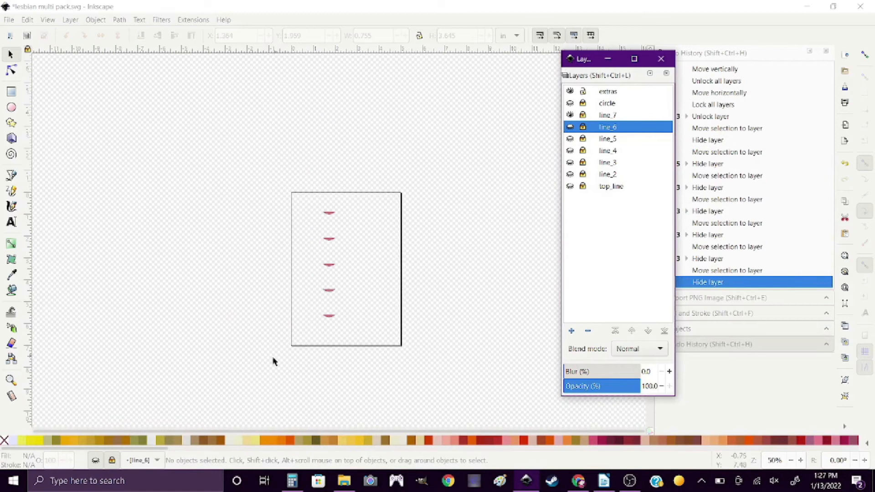
pyautogui.click(441, 159)
pyautogui.moveTo(270, 361); pyautogui.dragTo(438, 157)
pyautogui.click(70, 19)
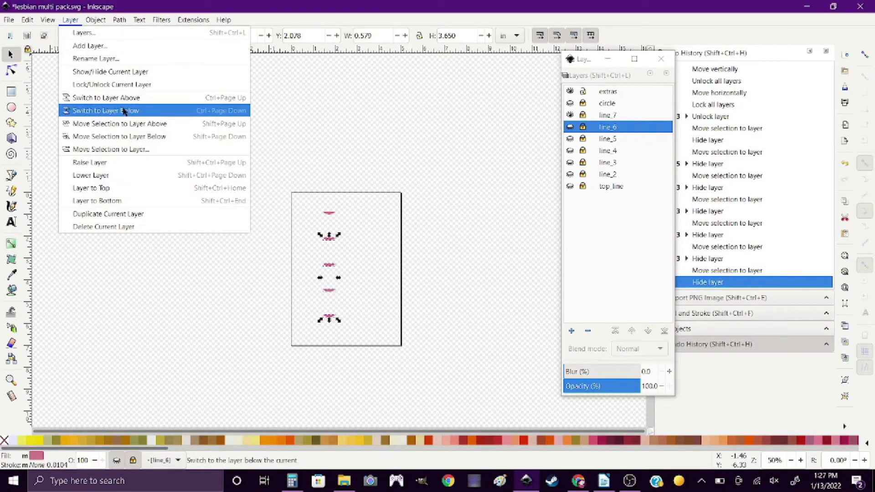
pyautogui.click(132, 149)
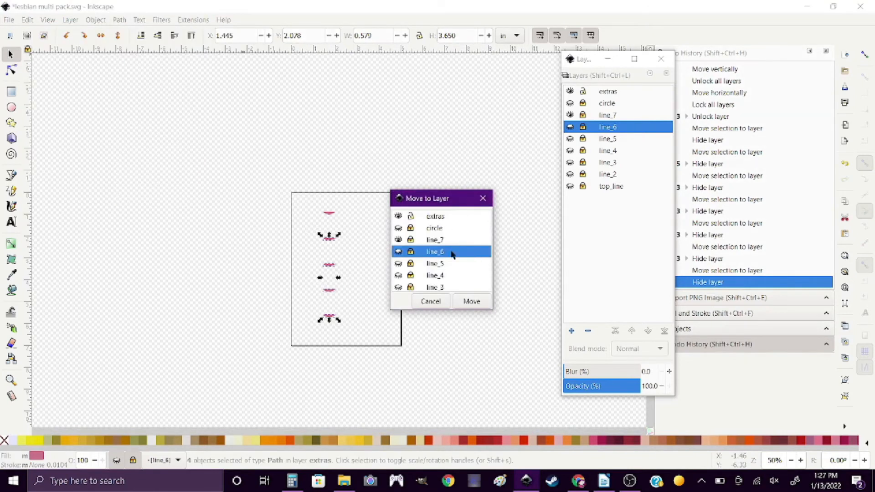
pyautogui.click(450, 243)
pyautogui.click(472, 301)
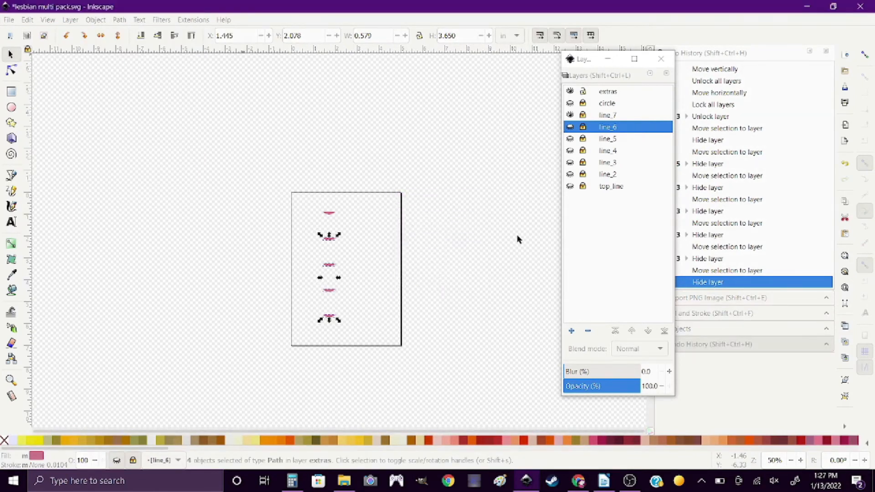
pyautogui.click(569, 118)
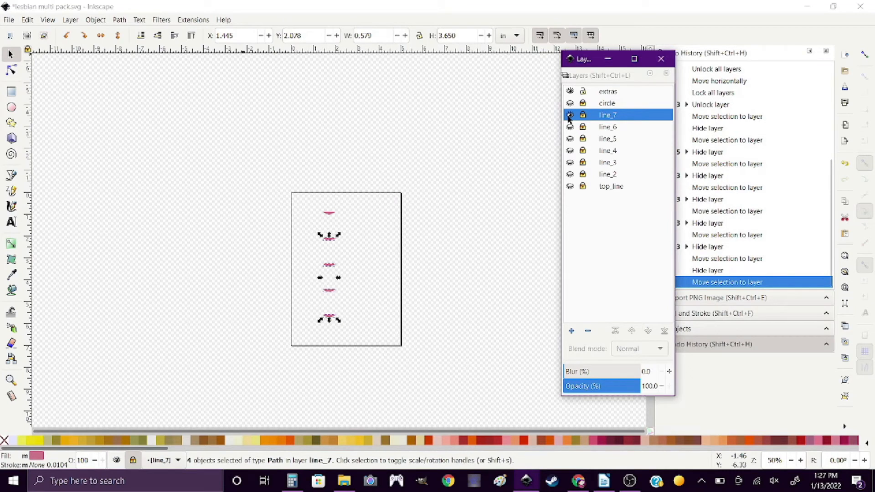
pyautogui.click(569, 116)
# Delete the extras layer and show all remaining layers
pyautogui.click(602, 94)
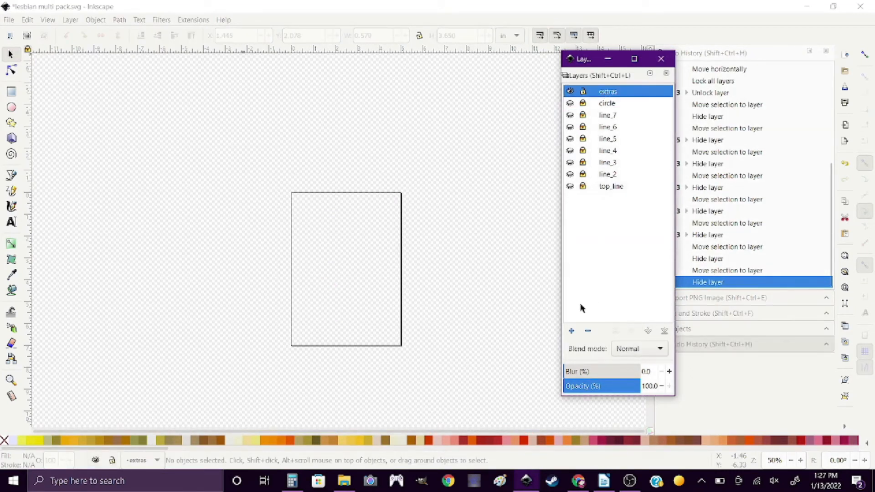
pyautogui.click(592, 330)
pyautogui.rightClick(600, 127)
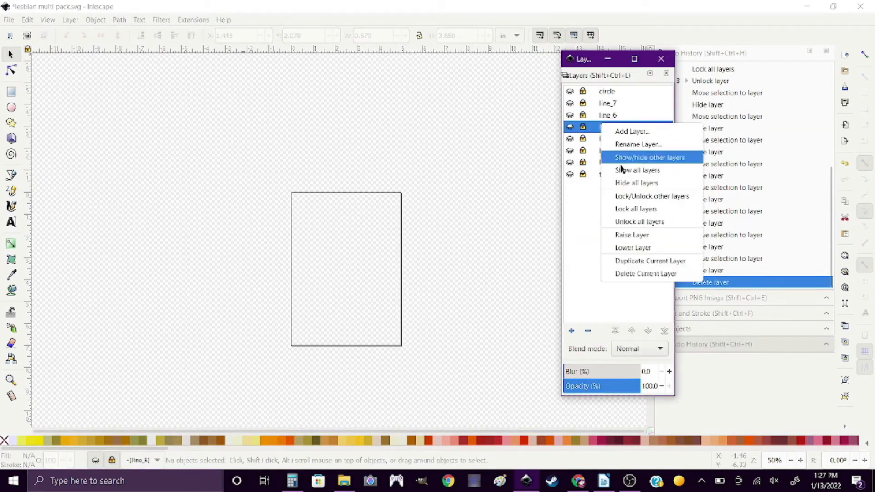
pyautogui.click(638, 170)
# Unlock all layers and save the document
pyautogui.rightClick(613, 131)
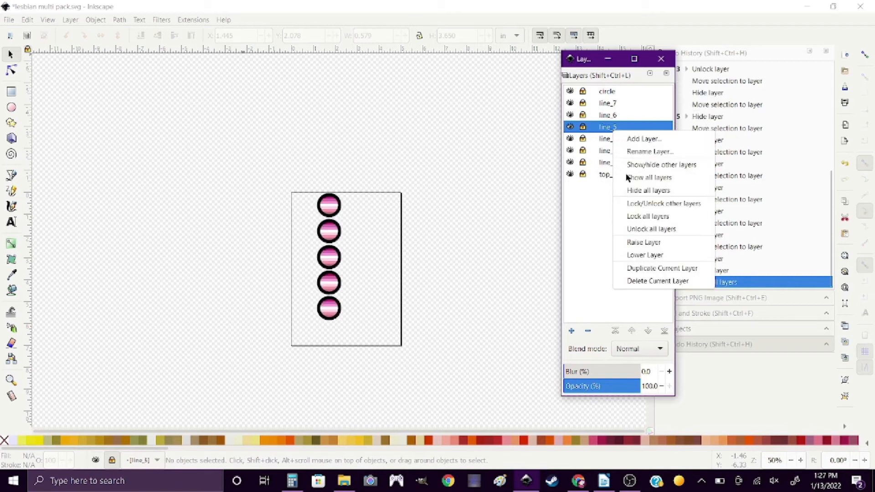
pyautogui.click(647, 229)
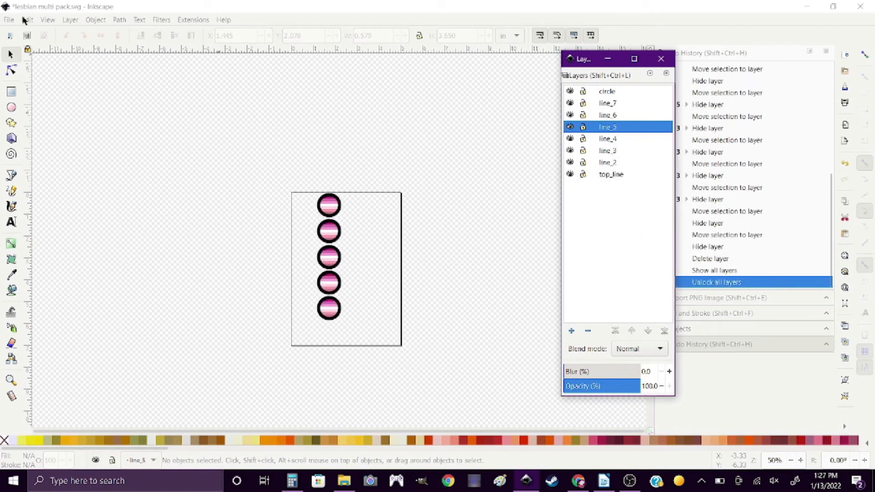
pyautogui.click(1, 23)
pyautogui.click(9, 20)
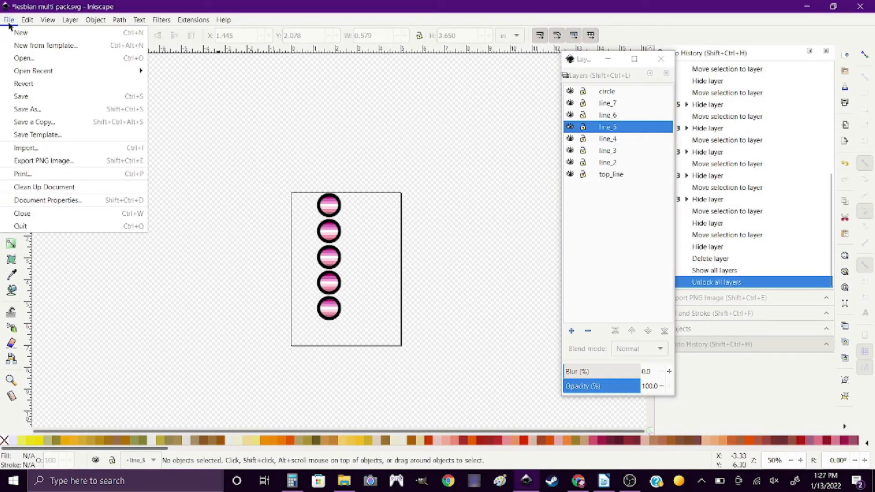
pyautogui.click(27, 96)
# Select all five patches and run Ink/Stitch's Troubleshoot Objects on them
pyautogui.moveTo(278, 157); pyautogui.dragTo(441, 401)
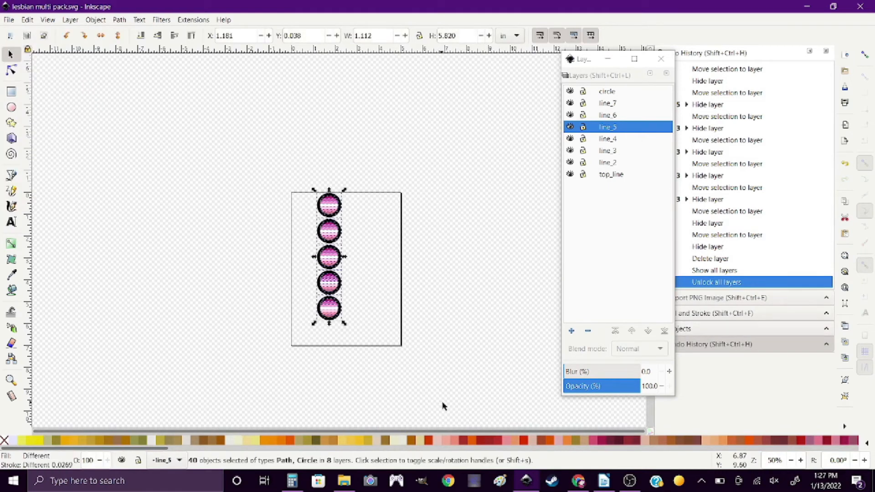
pyautogui.click(204, 20)
pyautogui.moveTo(252, 147)
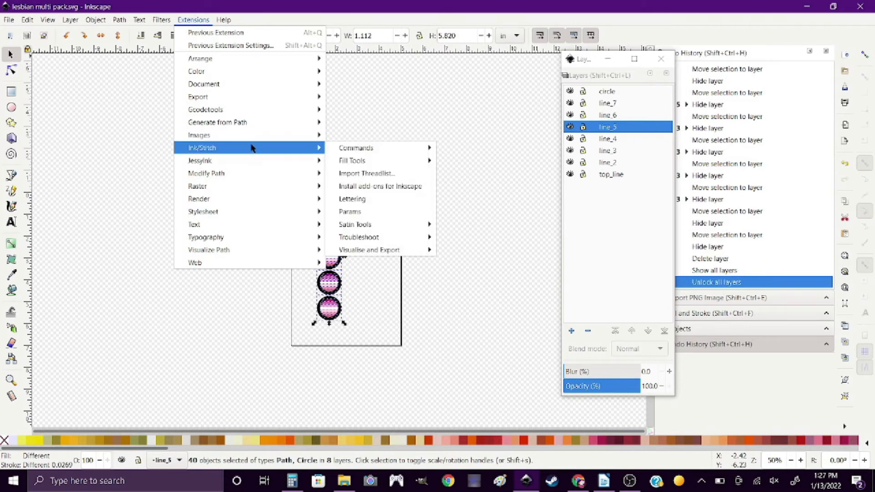
pyautogui.moveTo(366, 238)
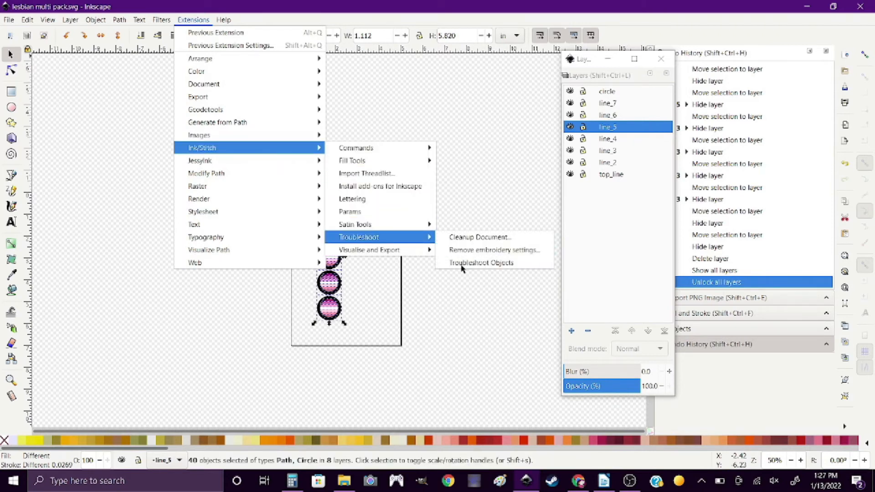
pyautogui.click(461, 263)
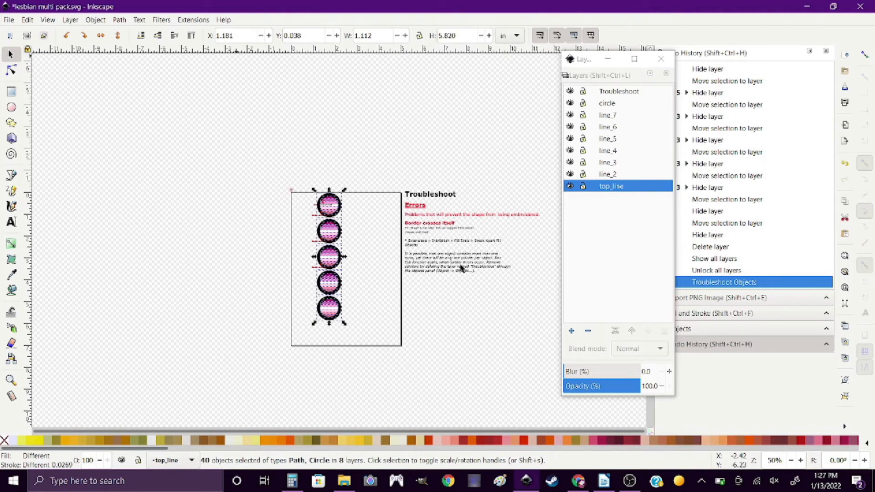
# Lock the Troubleshoot layer and set its opacity to 58.2%
pyautogui.click(583, 91)
pyautogui.click(600, 92)
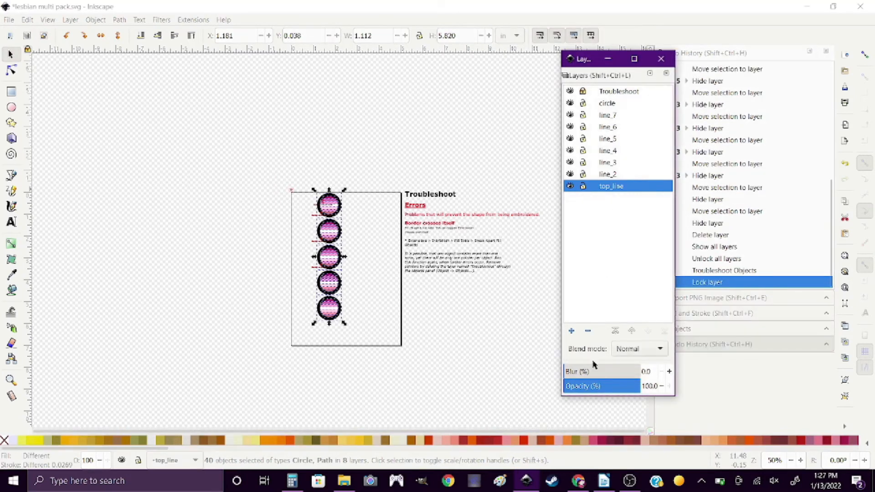
pyautogui.click(609, 386)
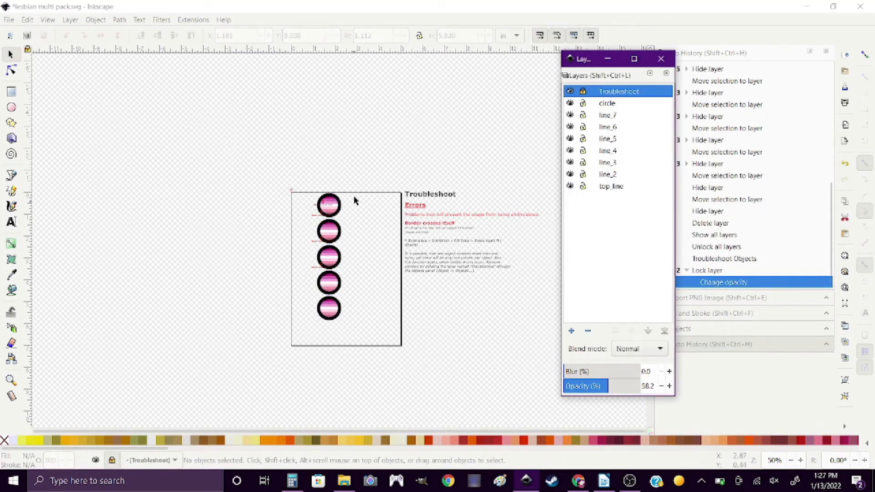
# On the first patch's top stripe, add two nodes around the flagged lower-left corner, delete the corner node and adjust the curve handle
pyautogui.keyDown('ctrl'); pyautogui.scroll(10, 190, 189); pyautogui.keyUp('ctrl')
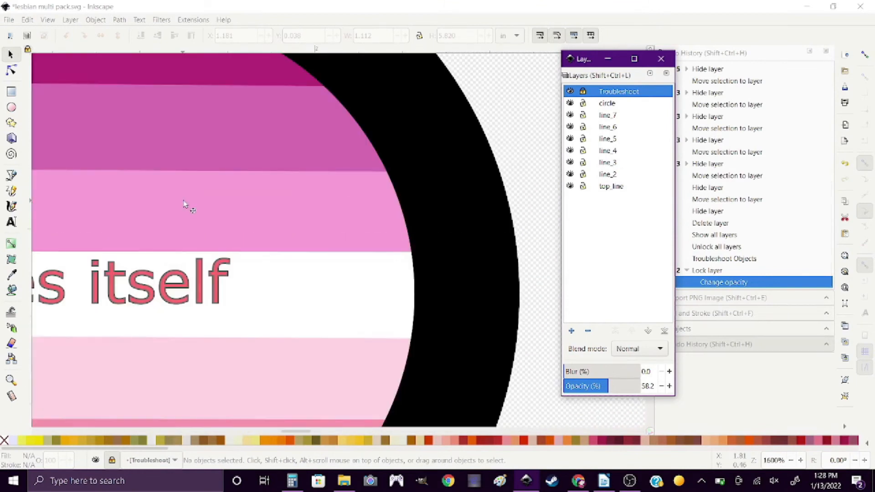
pyautogui.keyDown('ctrl'); pyautogui.scroll(-2, 472, 208); pyautogui.keyUp('ctrl')
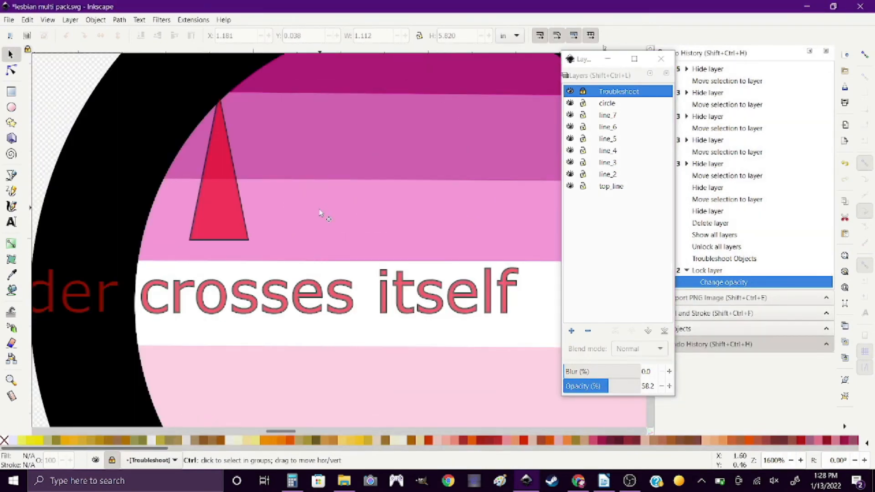
pyautogui.keyDown('ctrl'); pyautogui.scroll(1, 264, 159); pyautogui.keyUp('ctrl')
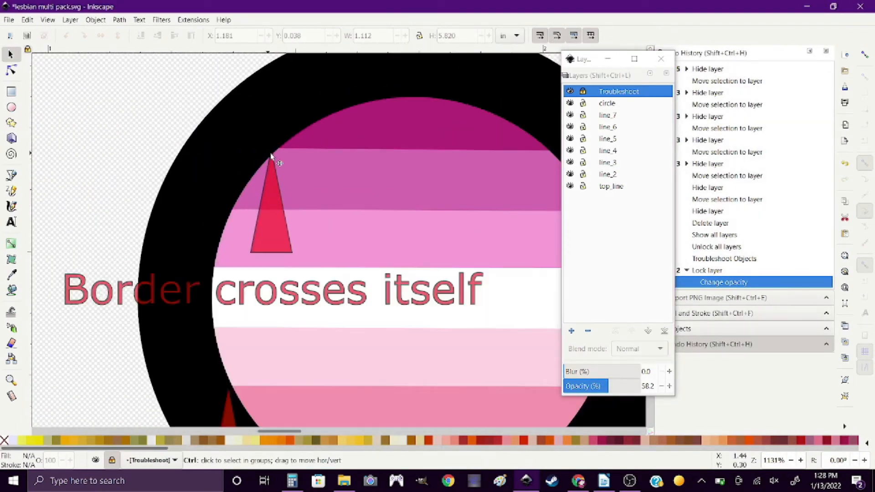
pyautogui.click(11, 70)
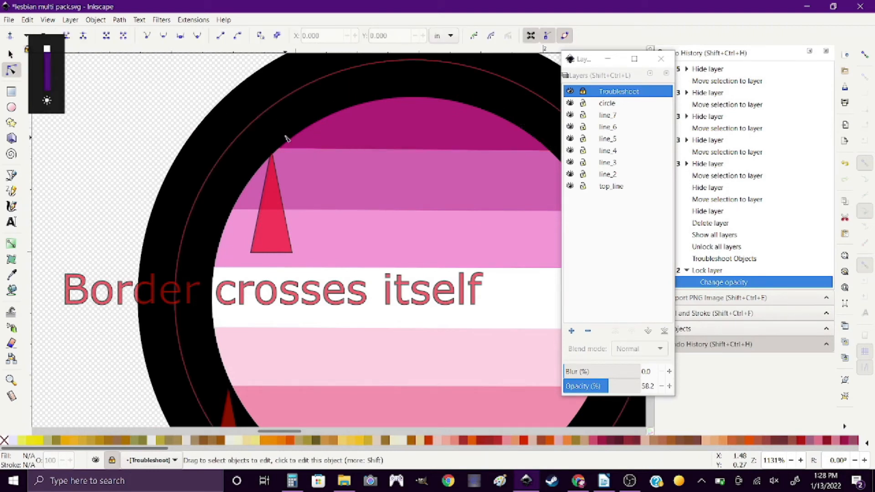
pyautogui.keyDown('ctrl'); pyautogui.scroll(3, 279, 139); pyautogui.keyUp('ctrl')
pyautogui.click(314, 224)
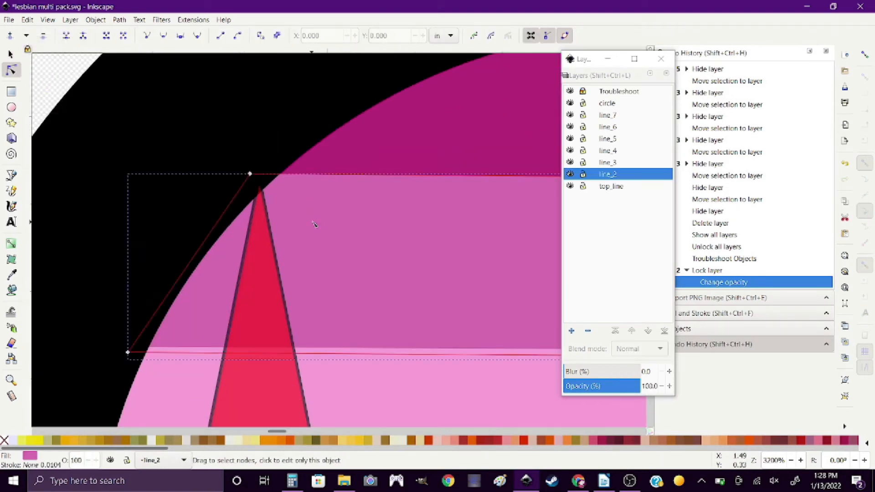
pyautogui.click(339, 139)
pyautogui.doubleClick(265, 170)
pyautogui.click(273, 178)
pyautogui.doubleClick(272, 178)
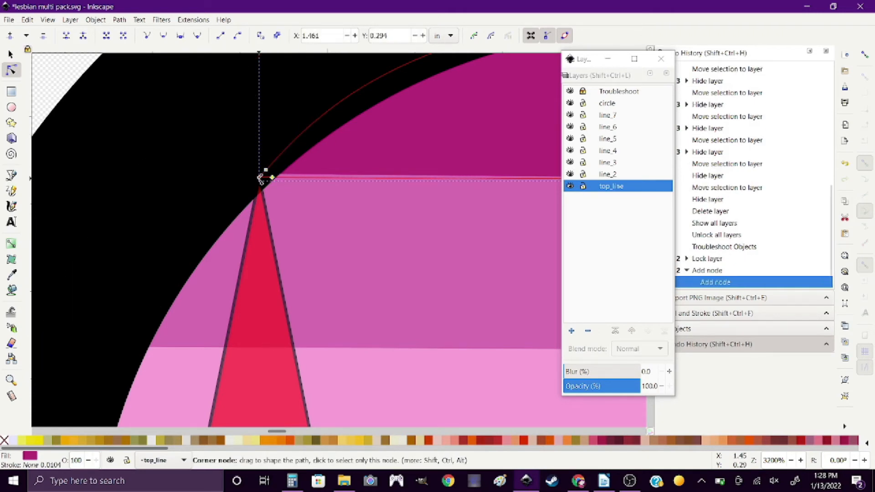
pyautogui.press('Delete')
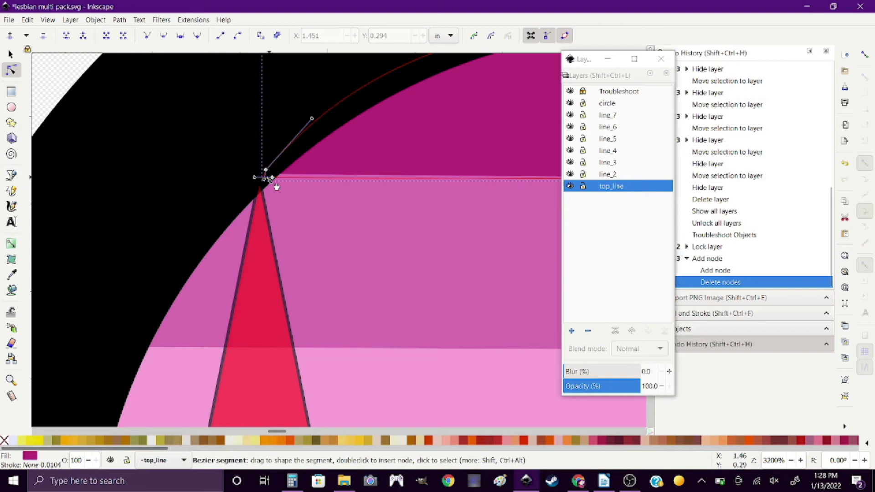
pyautogui.moveTo(265, 177); pyautogui.dragTo(256, 177)
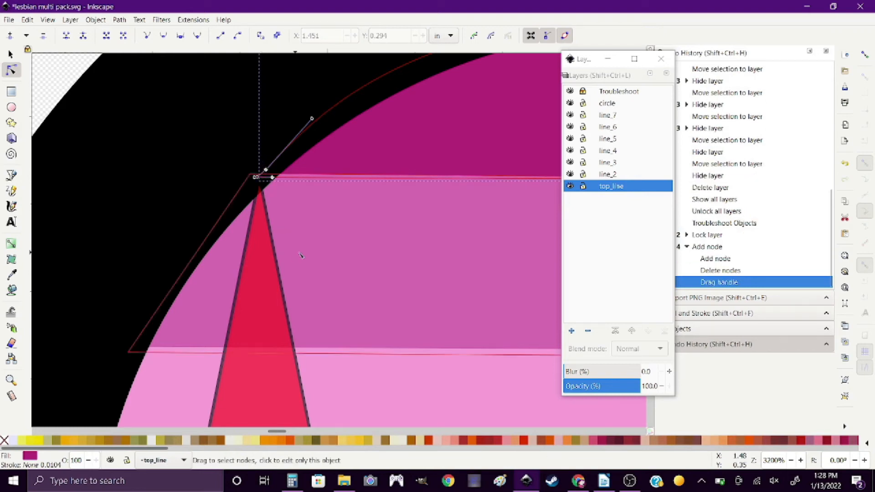
# On the first patch's line_6 stripe, add nodes on both sides of the upper-left corner, delete the crossing corner nodes and reshape the curve
pyautogui.scroll(-6, 312, 255)
pyautogui.scroll(-10, 293, 211)
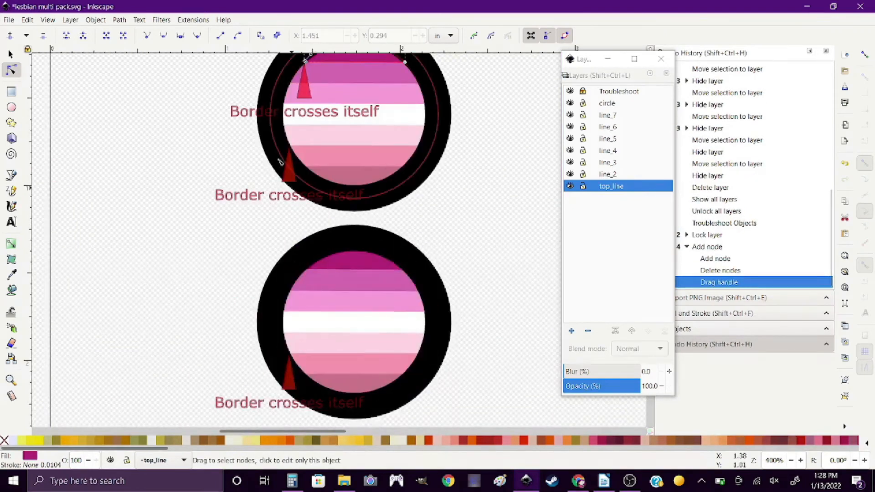
pyautogui.scroll(5, 291, 175)
pyautogui.scroll(5, 301, 128)
pyautogui.click(291, 187)
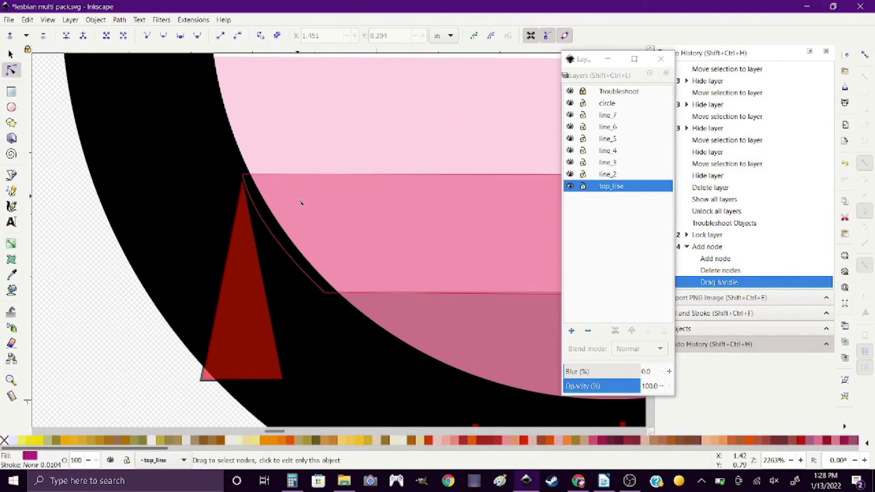
pyautogui.doubleClick(257, 183)
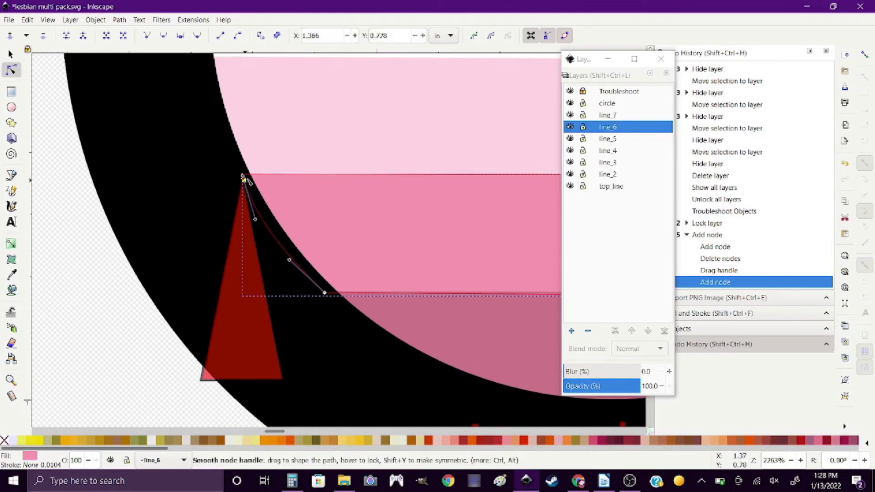
pyautogui.doubleClick(244, 179)
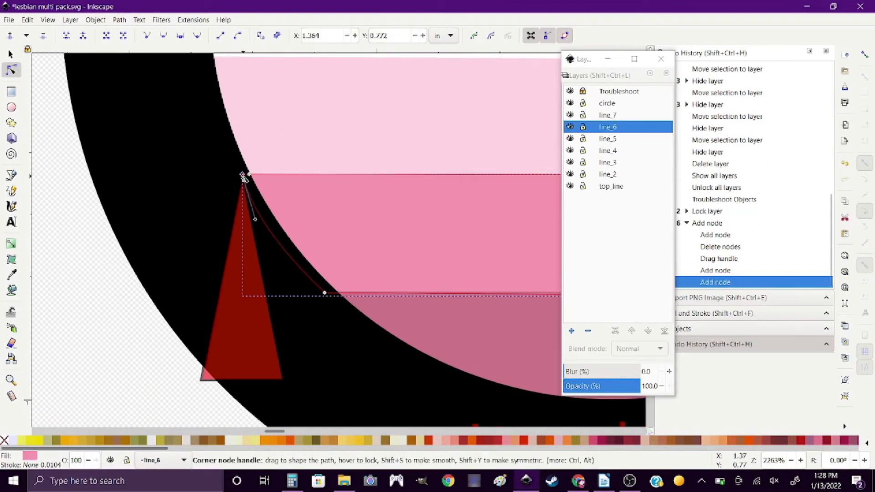
pyautogui.press('Delete')
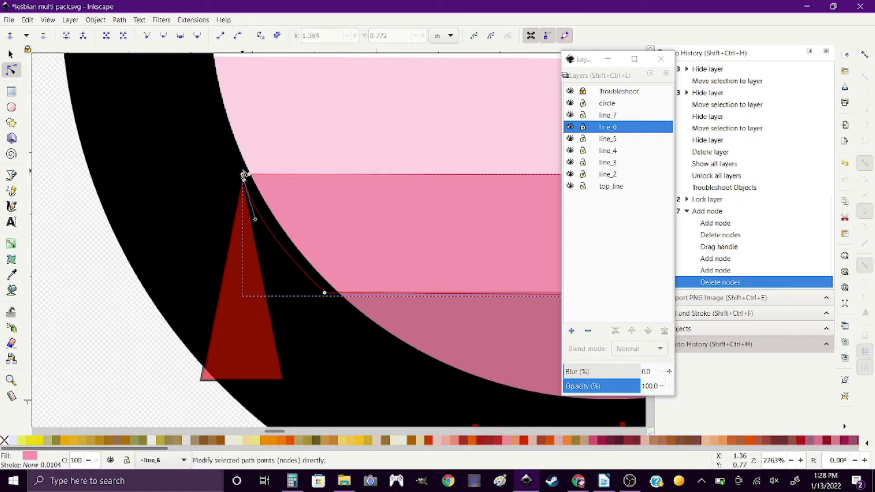
pyautogui.click(244, 175)
pyautogui.scroll(6, 244, 176)
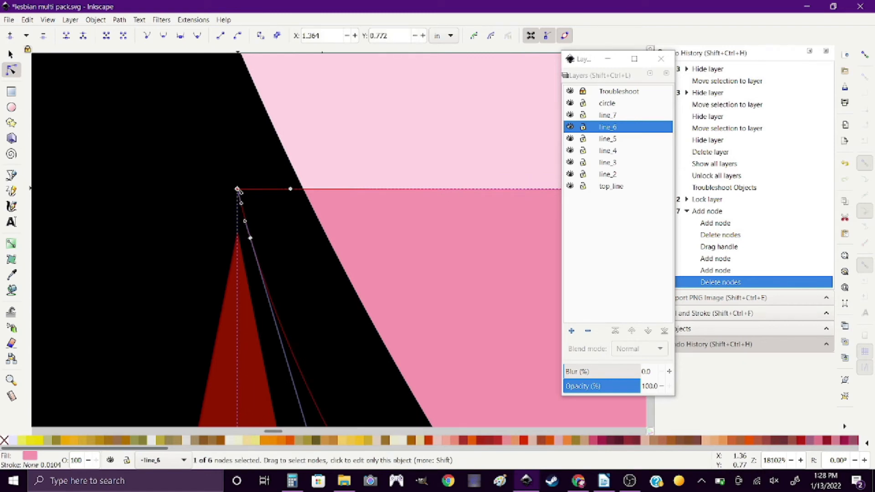
pyautogui.press('Delete')
pyautogui.moveTo(264, 222); pyautogui.dragTo(241, 188)
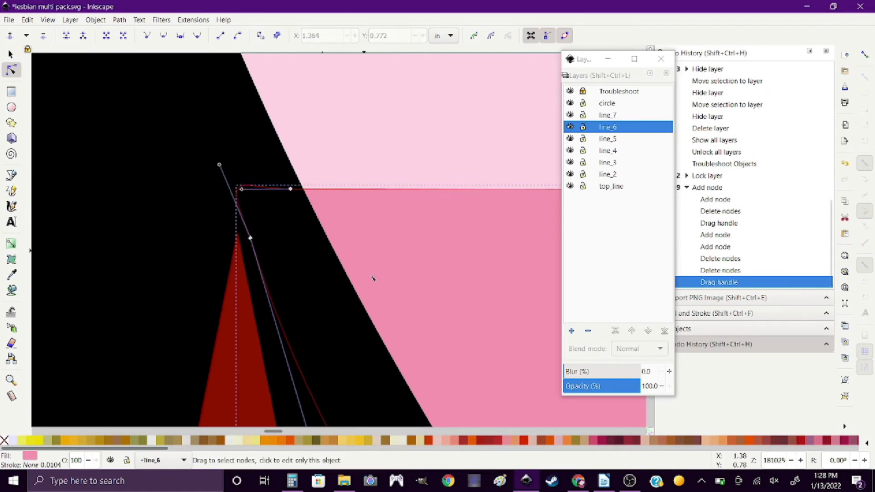
# On the second patch's line_6 stripe, add two nodes around the upper-left corner and delete the crossing nodes between them
pyautogui.scroll(-13, 373, 278)
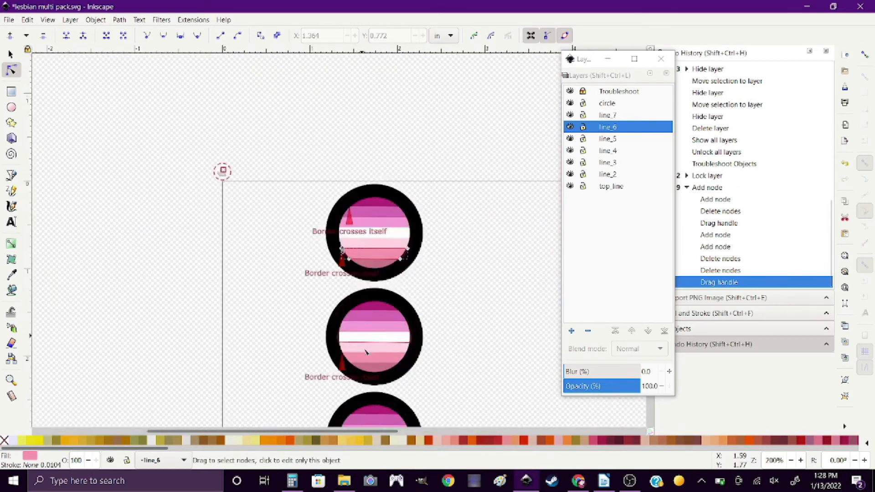
pyautogui.scroll(5, 365, 352)
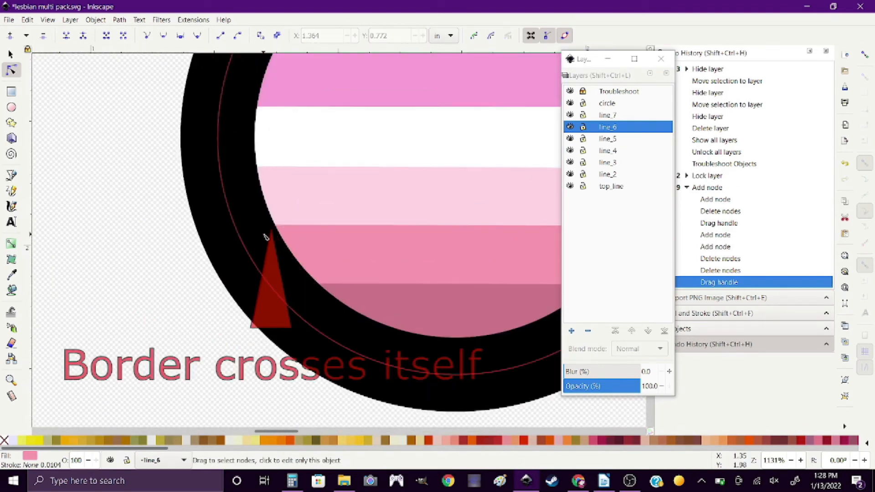
pyautogui.scroll(2, 264, 234)
pyautogui.click(313, 242)
pyautogui.click(282, 217)
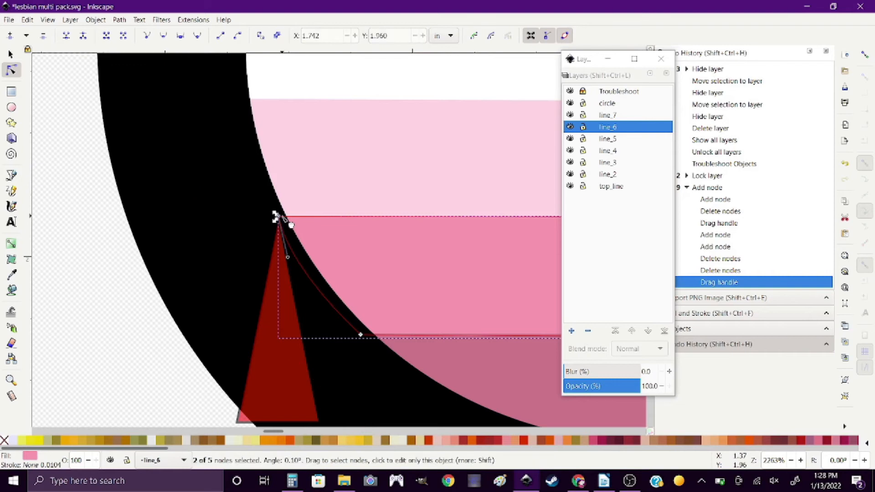
pyautogui.doubleClick(283, 217)
pyautogui.doubleClick(280, 223)
pyautogui.click(279, 217)
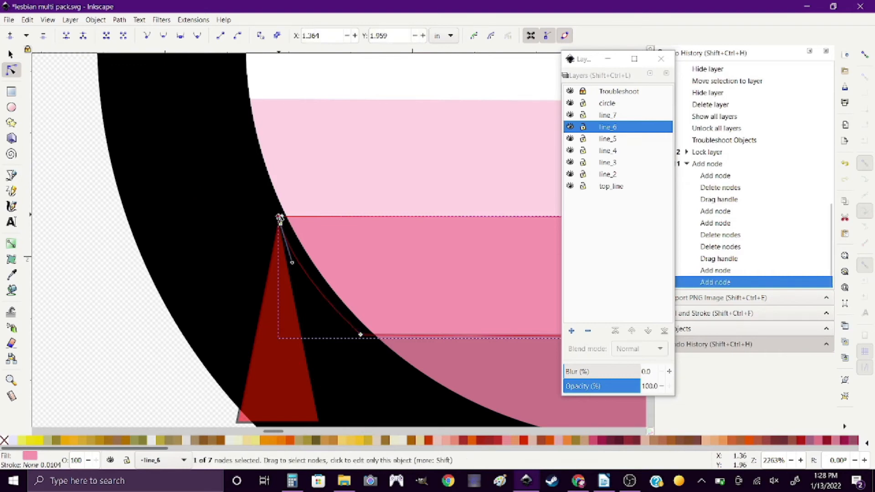
pyautogui.press('Delete')
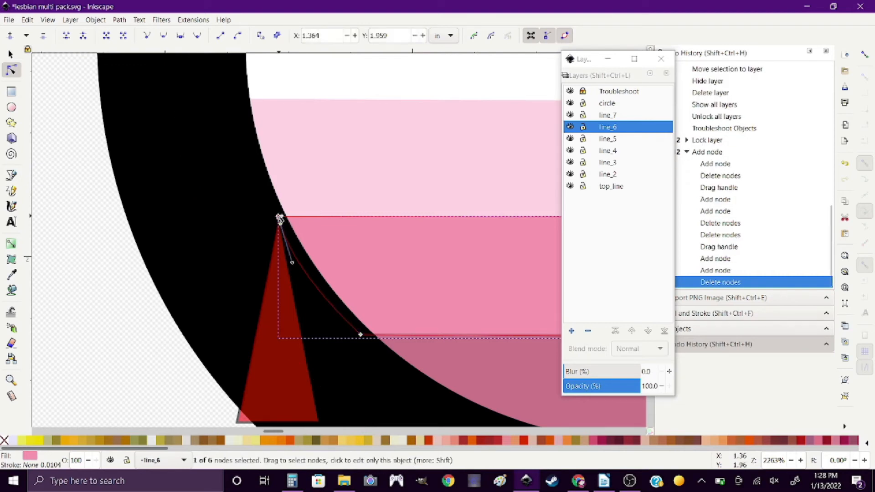
pyautogui.press('Delete')
# On the third patch's line_6 stripe, add two nodes around the upper-left corner, delete the crossing nodes and adjust the curve handle
pyautogui.scroll(-5, 351, 266)
pyautogui.scroll(-10, 351, 267)
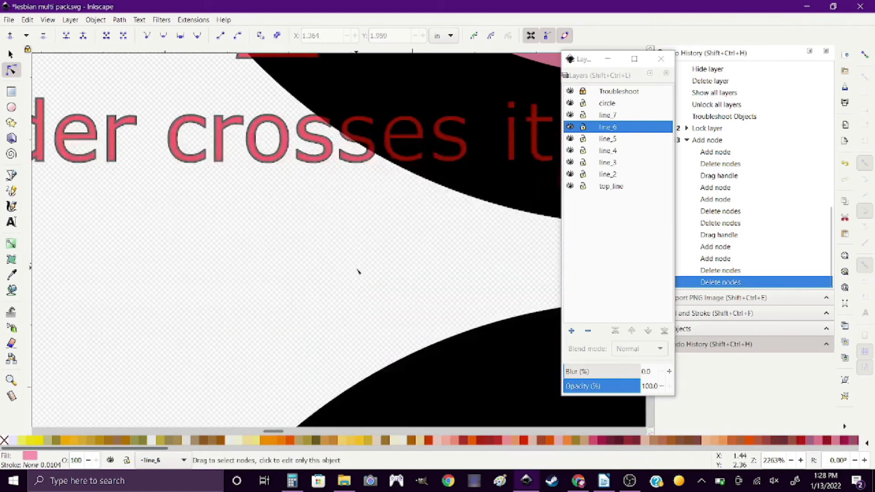
pyautogui.scroll(-5, 357, 271)
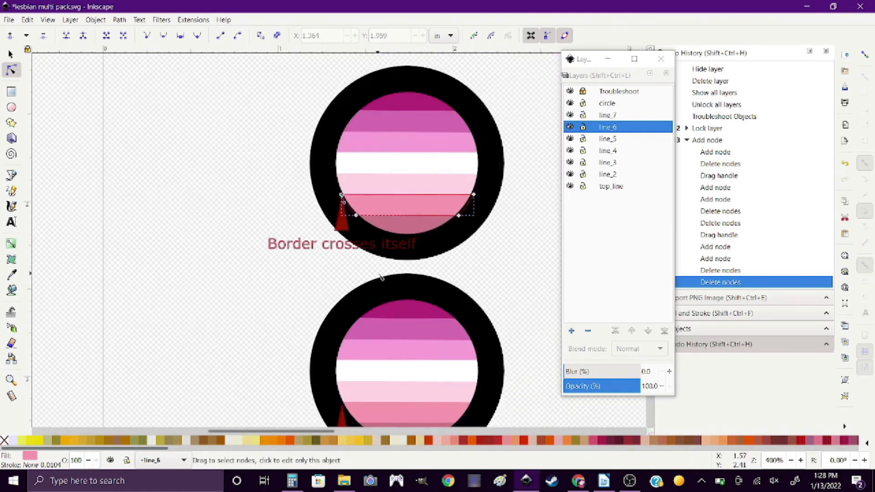
pyautogui.scroll(-1, 353, 182)
pyautogui.scroll(4, 353, 166)
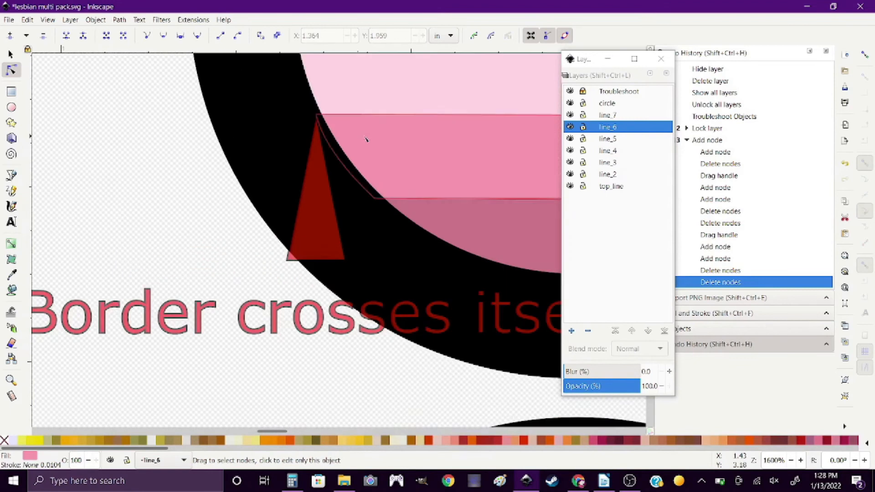
pyautogui.scroll(2, 330, 78)
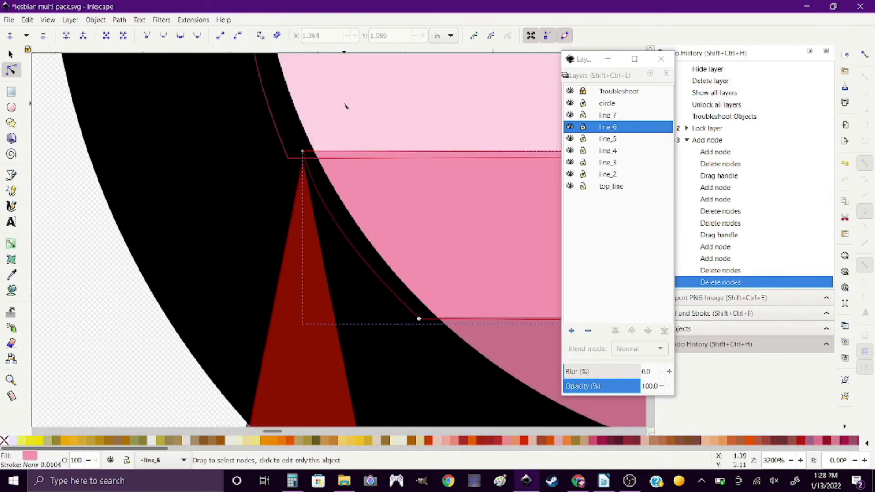
pyautogui.click(307, 164)
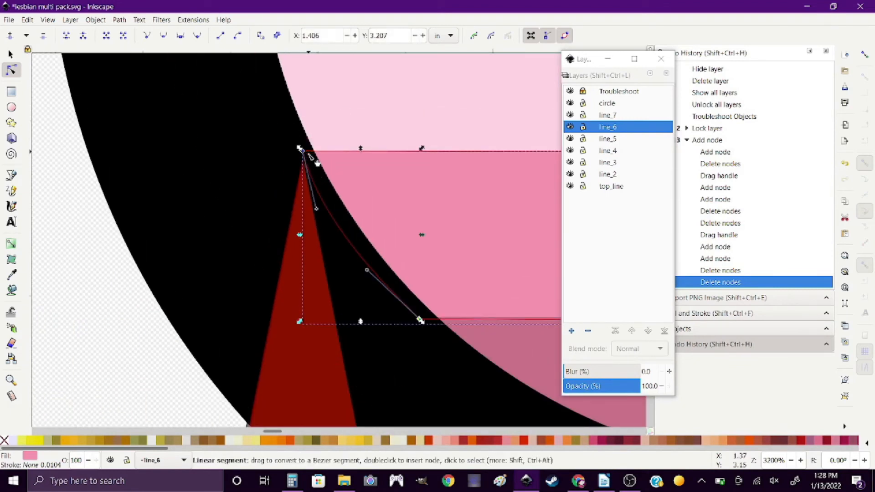
pyautogui.press('Insert')
pyautogui.doubleClick(310, 151)
pyautogui.click(303, 151)
pyautogui.press('Delete')
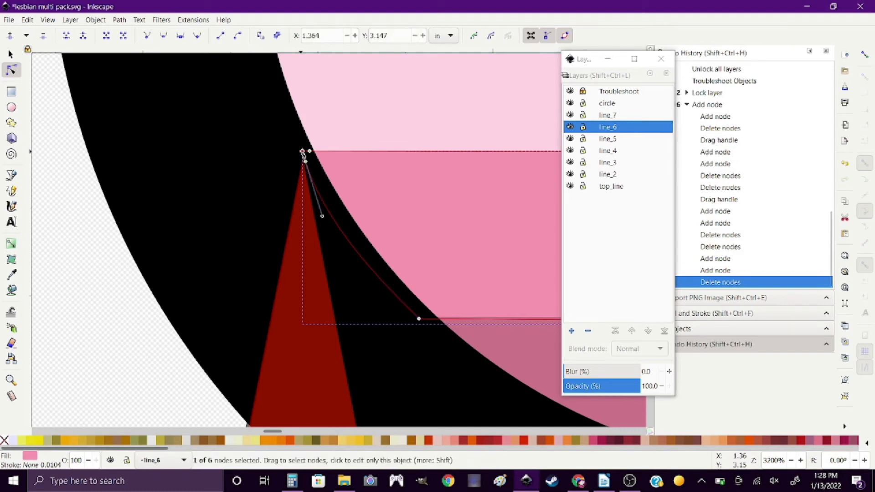
pyautogui.press('Delete')
pyautogui.moveTo(308, 154); pyautogui.dragTo(310, 151)
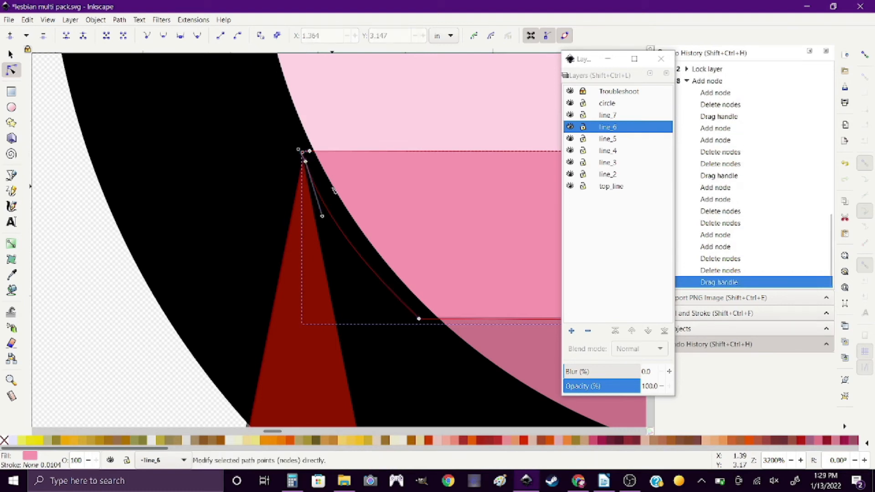
# Check the remaining patches for error markers and delete the Troubleshoot layer
pyautogui.scroll(-7, 340, 194)
pyautogui.scroll(-20, 387, 219)
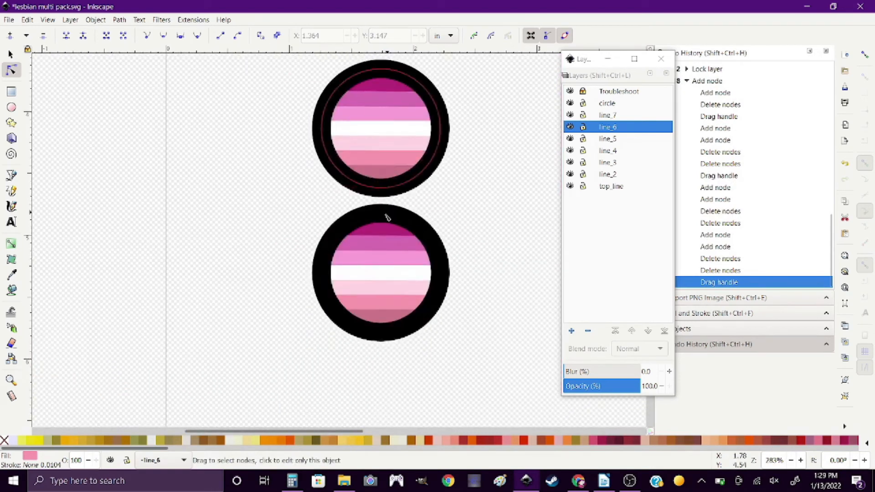
pyautogui.scroll(5, 386, 219)
pyautogui.scroll(-2, 386, 219)
pyautogui.scroll(5, 410, 217)
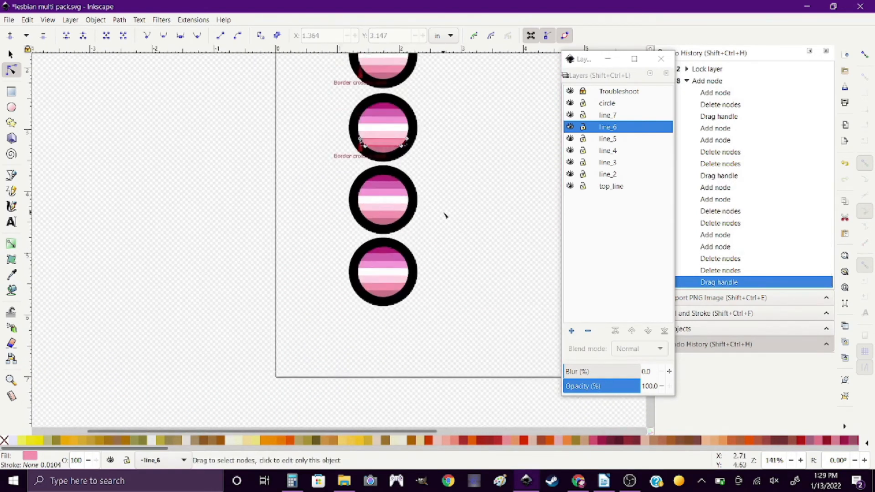
pyautogui.click(604, 93)
pyautogui.click(605, 92)
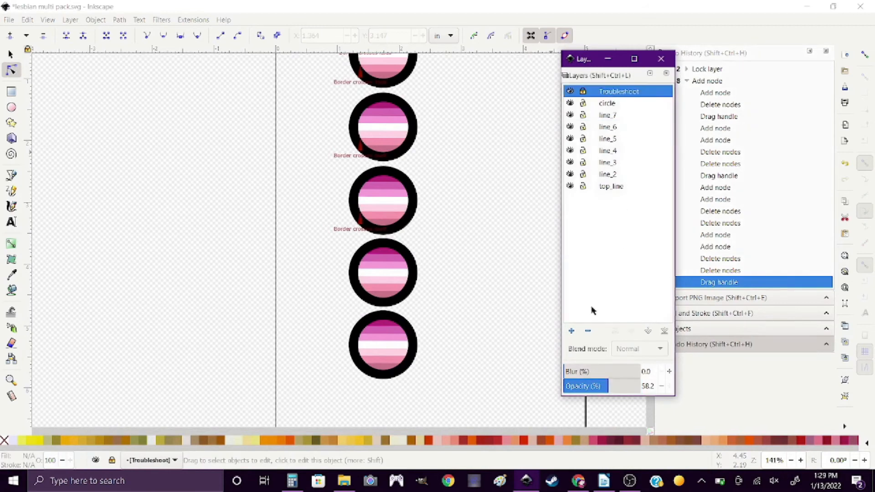
pyautogui.click(588, 330)
pyautogui.scroll(-3, 484, 269)
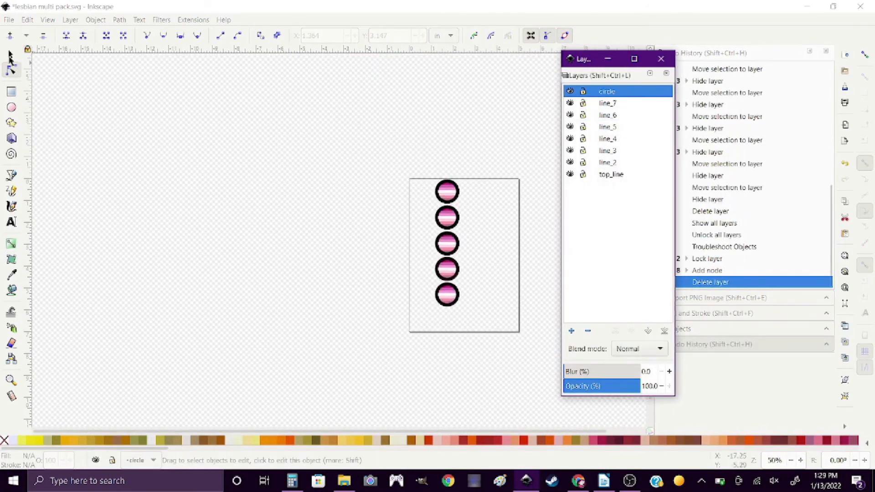
# Switch to the Selector tool and save the document
pyautogui.click(10, 57)
pyautogui.click(8, 20)
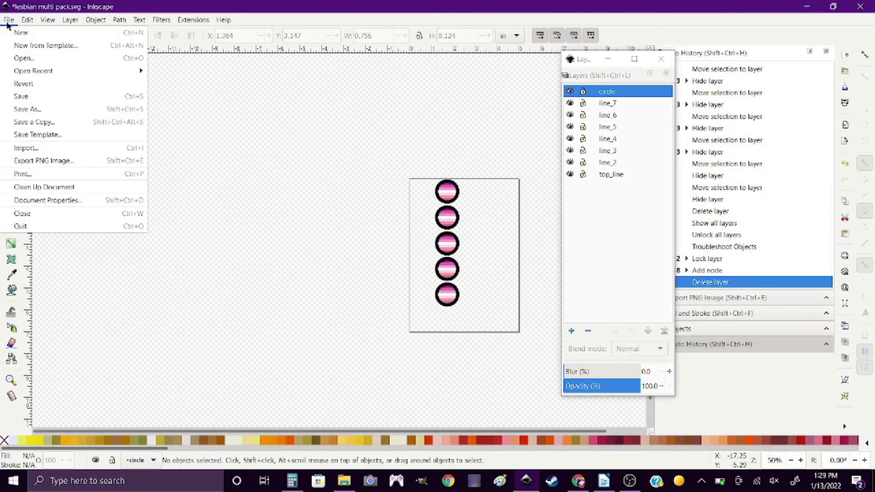
pyautogui.click(34, 95)
# Select all five patches and run Ink/Stitch's Troubleshoot Objects on them, dismissing the report
pyautogui.moveTo(361, 134); pyautogui.dragTo(535, 405)
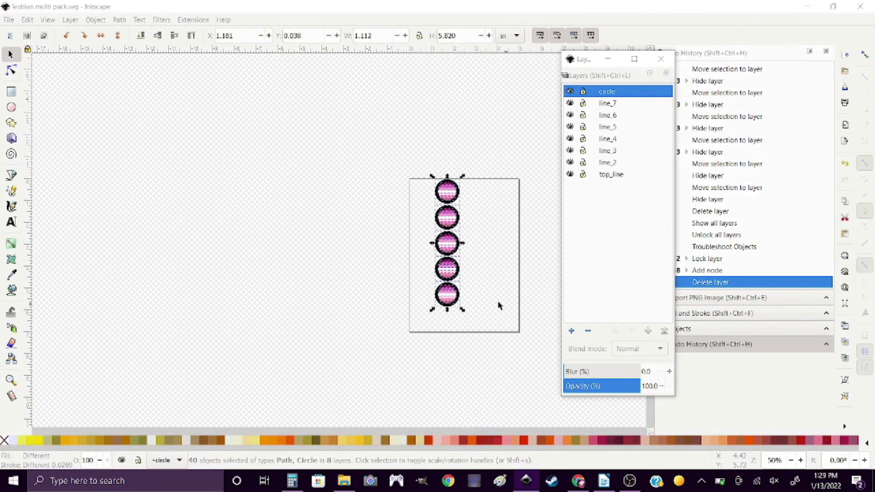
pyautogui.hotkey('shift', 'ctrl', 's')
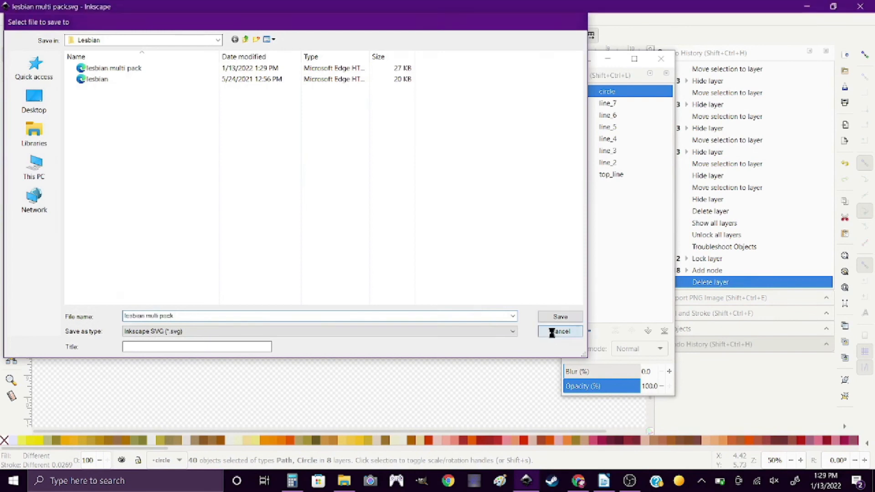
pyautogui.click(552, 332)
pyautogui.click(191, 19)
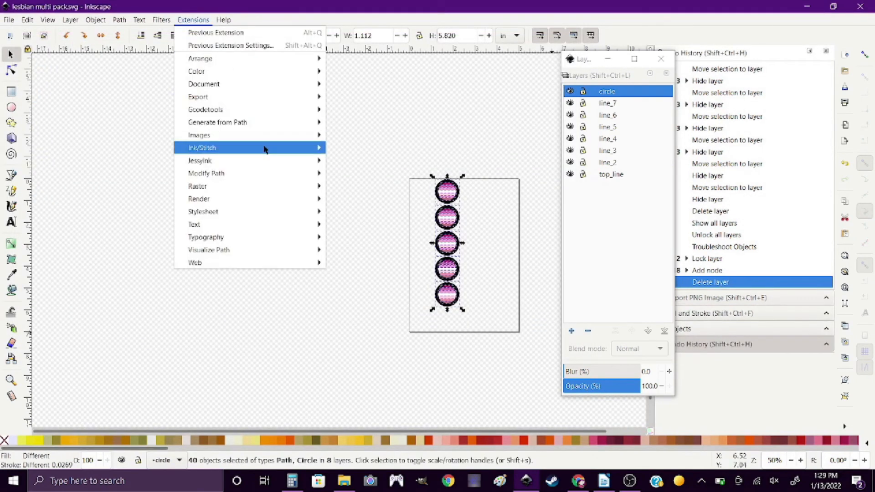
pyautogui.moveTo(265, 147)
pyautogui.moveTo(387, 238)
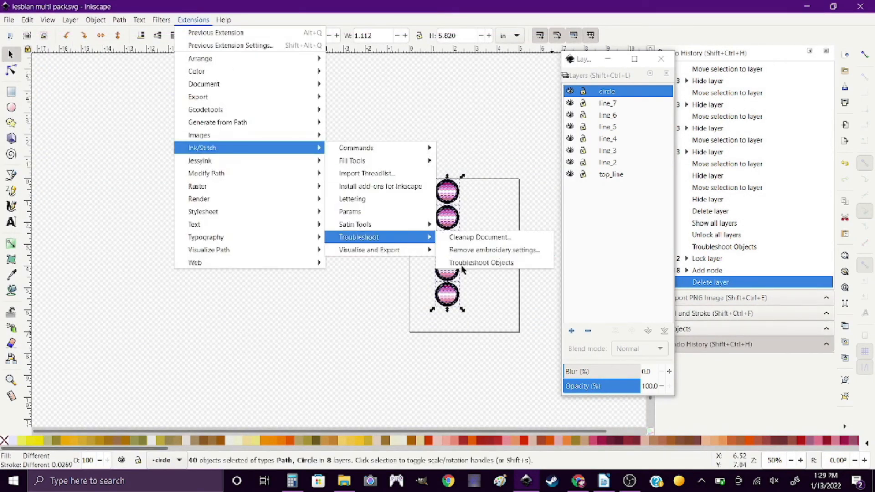
pyautogui.click(462, 268)
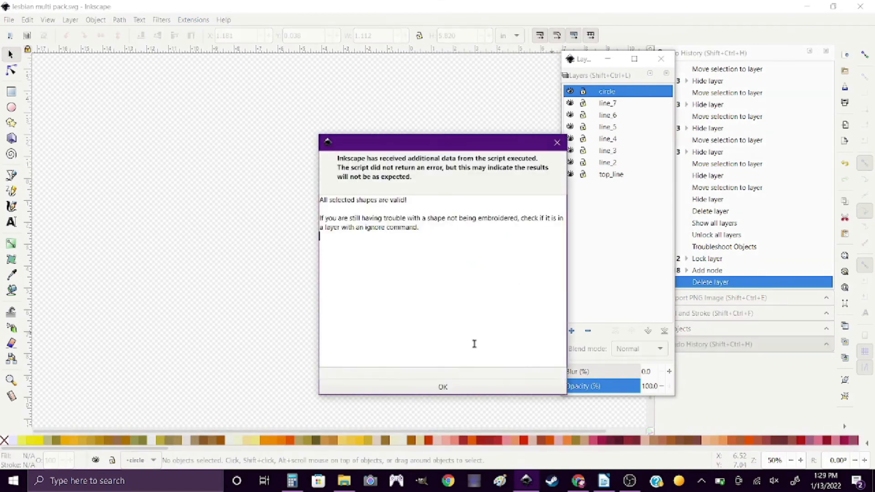
pyautogui.click(477, 385)
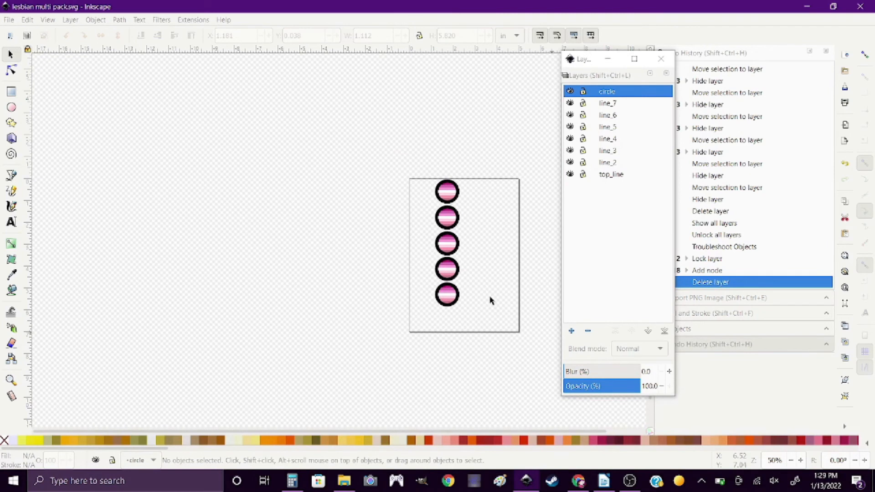
# Select everything in all layers and save it as "lesbian multi pack_pes" in the Ink/Stitch Brother Embroidery Format (.pes)
pyautogui.hotkey('ctrl', 'alt', 'a')
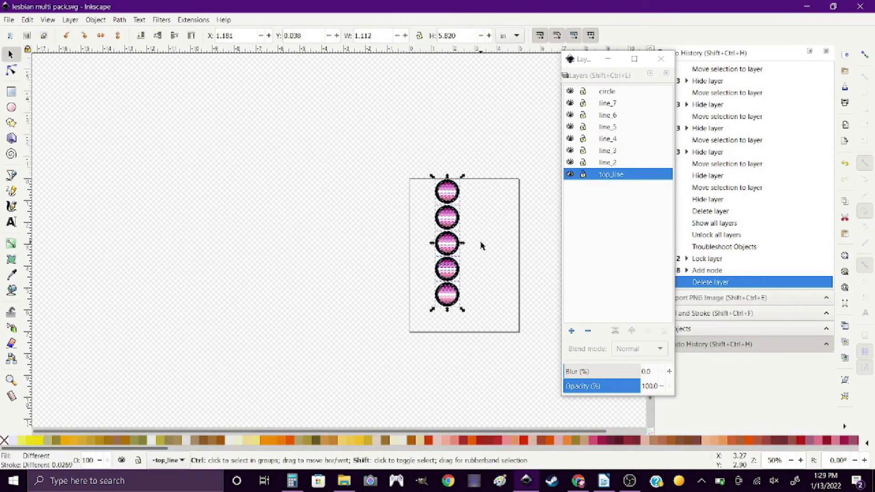
pyautogui.hotkey('ctrl', 'shift', 's')
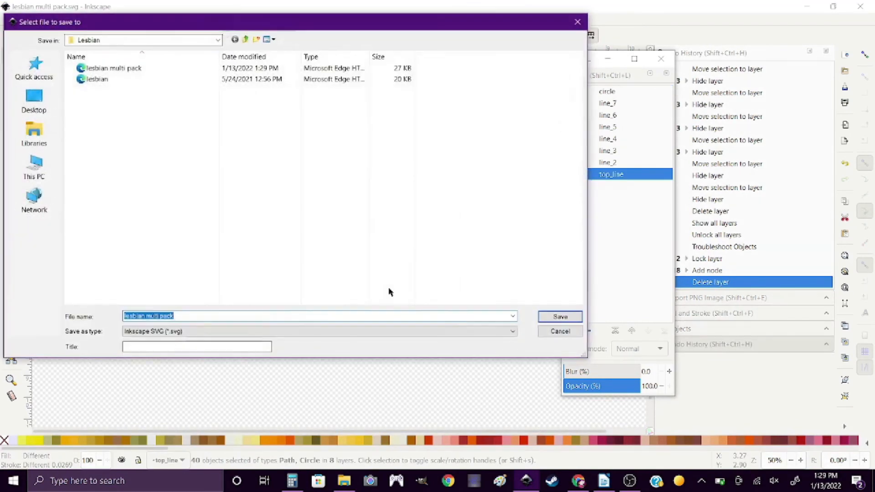
pyautogui.click(283, 331)
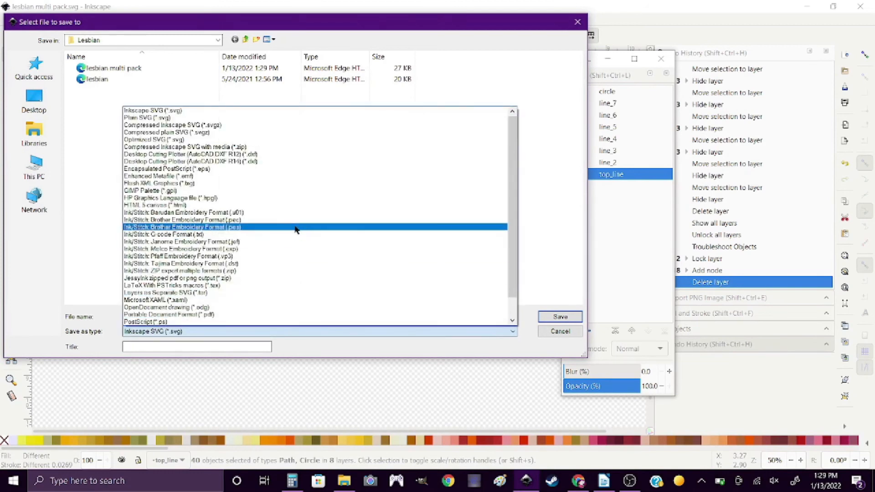
pyautogui.click(295, 227)
pyautogui.click(228, 315)
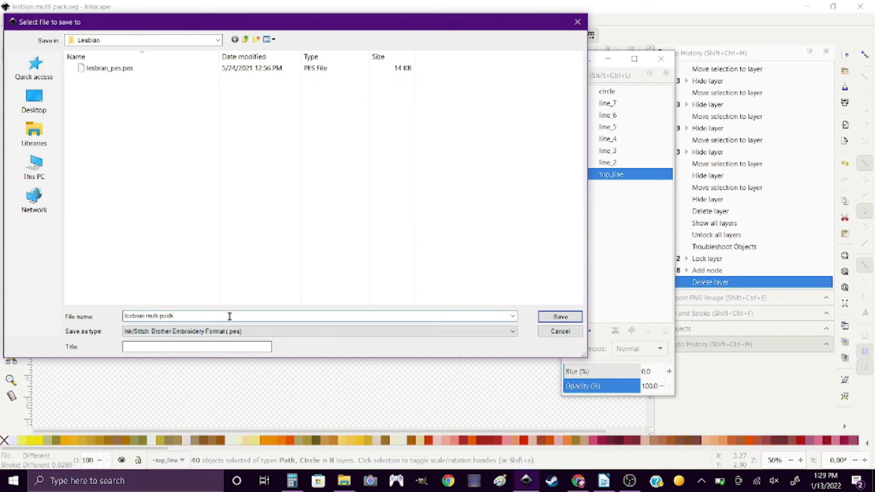
pyautogui.write('_pes')
pyautogui.press('Return')
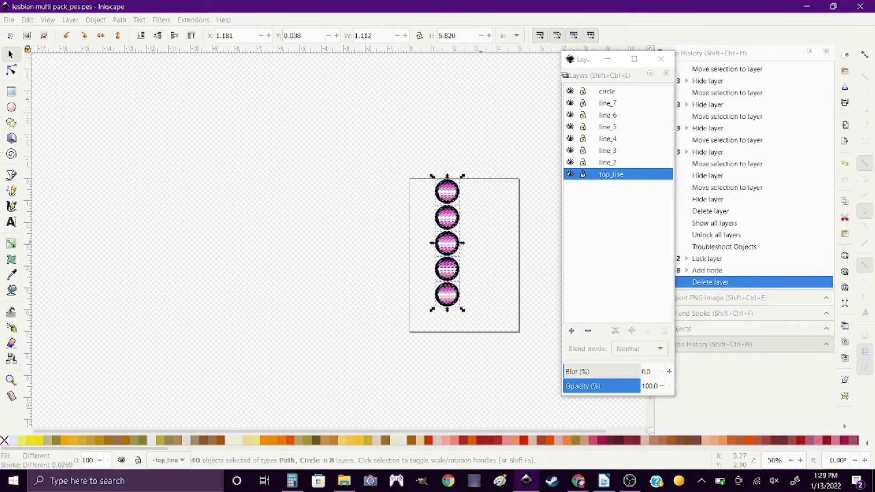
pyautogui.hotkey('ctrl', 's')
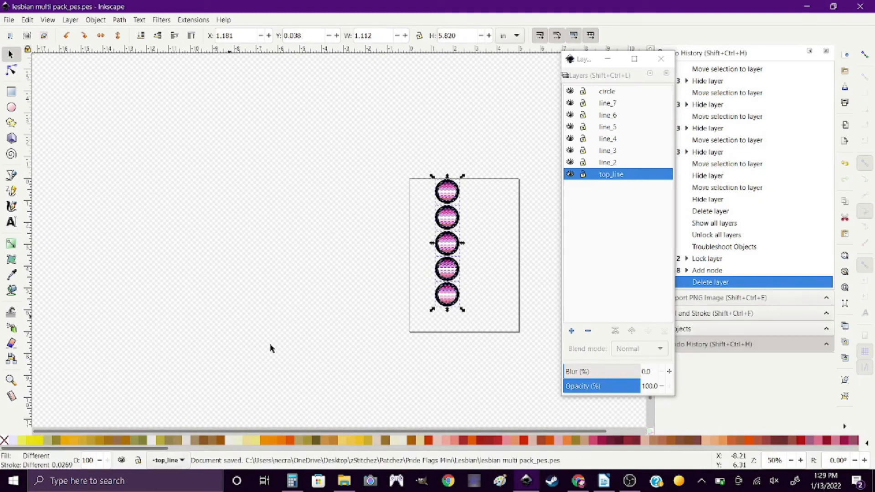
pyautogui.click(302, 319)
pyautogui.click(8, 20)
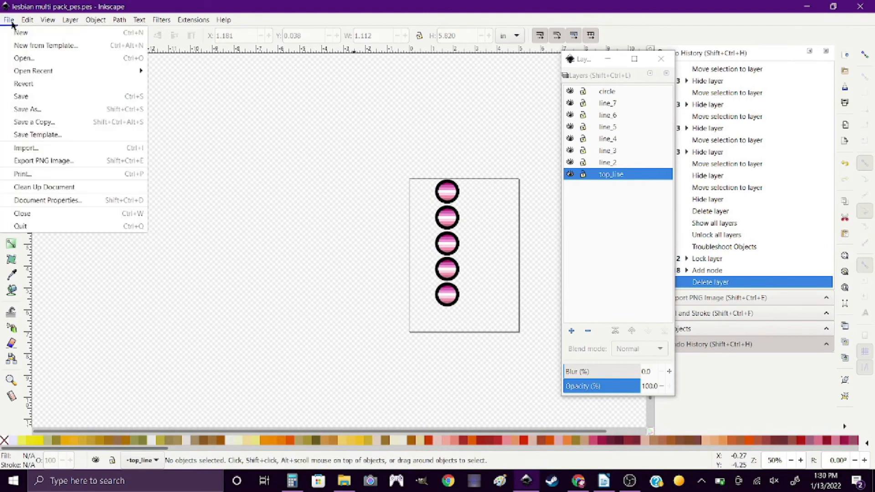
pyautogui.click(333, 303)
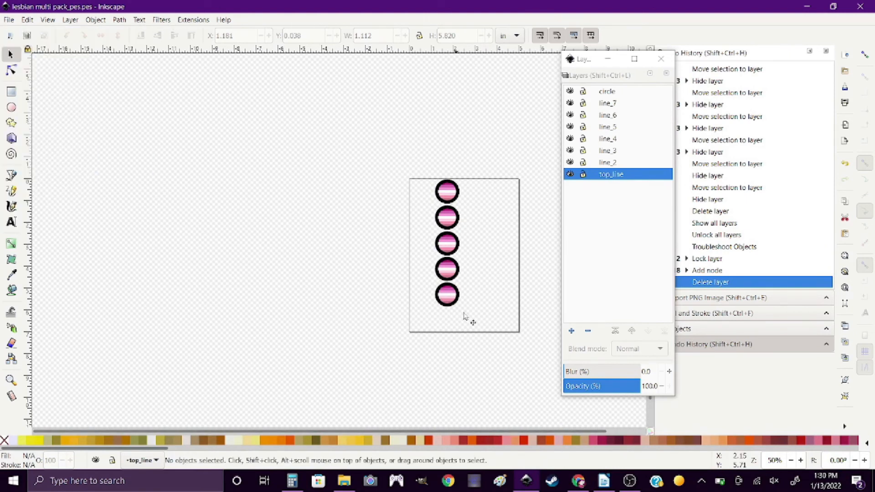
# Select all five patches and open them in Ink/Stitch's Simulator / Realistic Preview
pyautogui.click(194, 21)
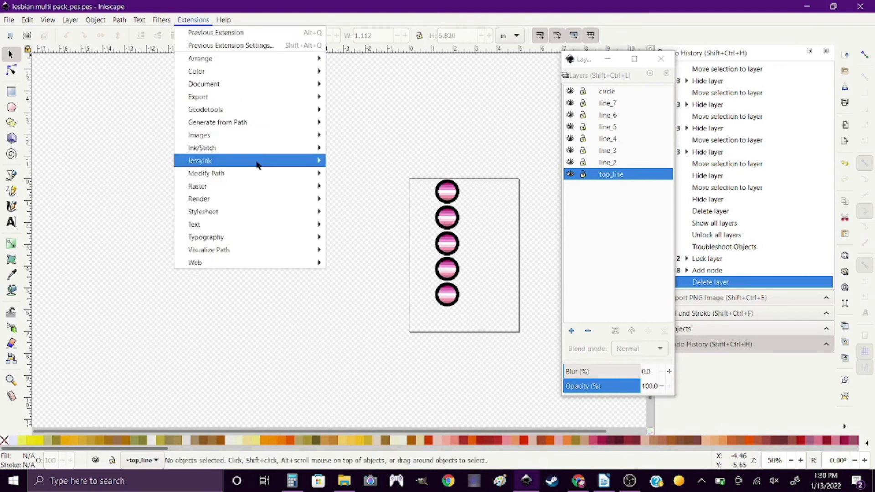
pyautogui.moveTo(267, 152)
pyautogui.click(413, 141)
pyautogui.moveTo(390, 122); pyautogui.dragTo(487, 358)
pyautogui.click(193, 20)
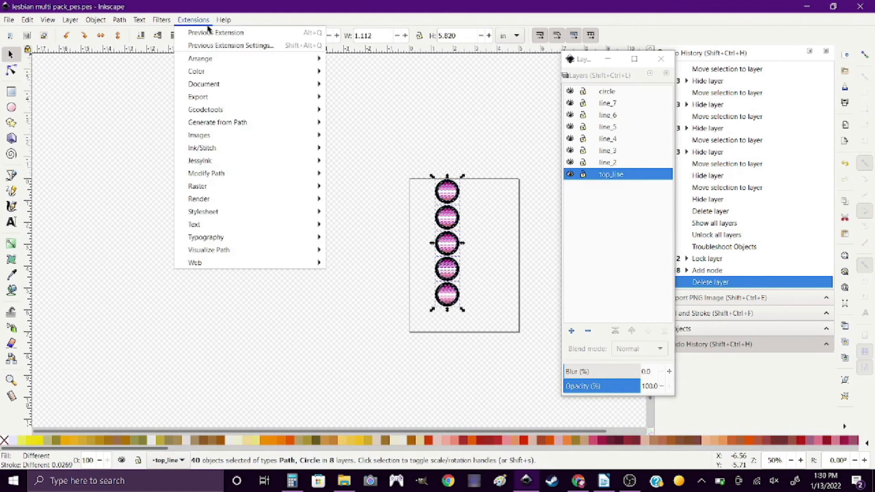
pyautogui.moveTo(304, 149)
pyautogui.moveTo(401, 250)
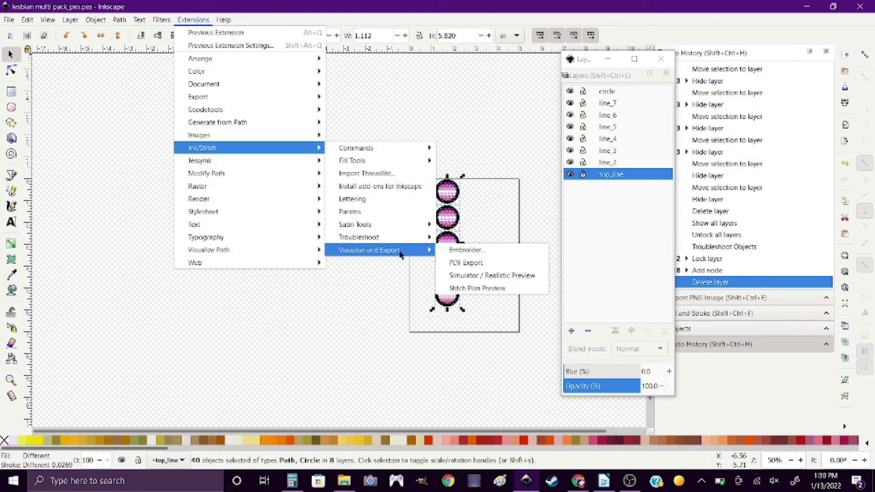
pyautogui.click(486, 276)
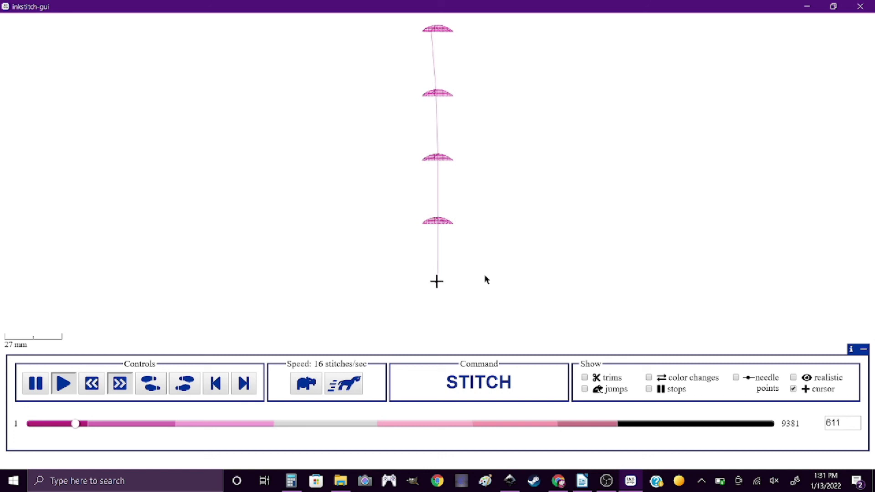
# Speed the stitch simulation up to 256 stitches/sec, watch it through to the last stitch and close the simulator
pyautogui.click(337, 385)
pyautogui.click(337, 385)
pyautogui.click(336, 387)
pyautogui.click(334, 393)
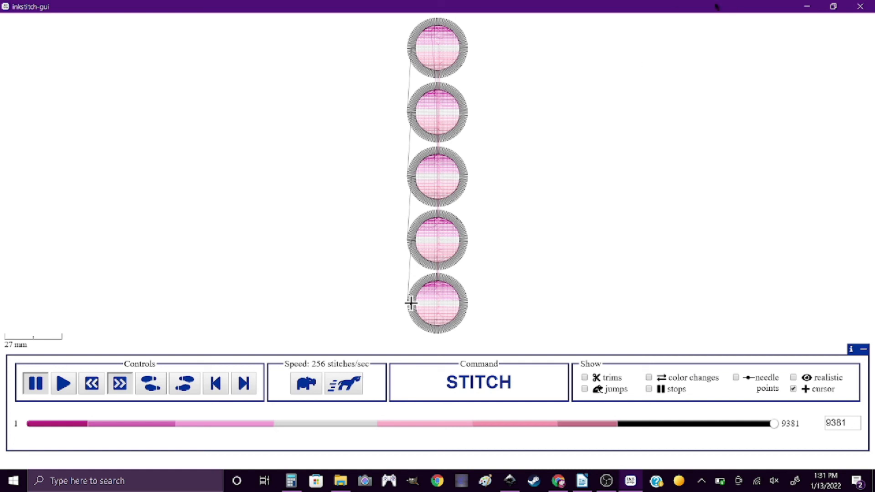
pyautogui.click(861, 6)
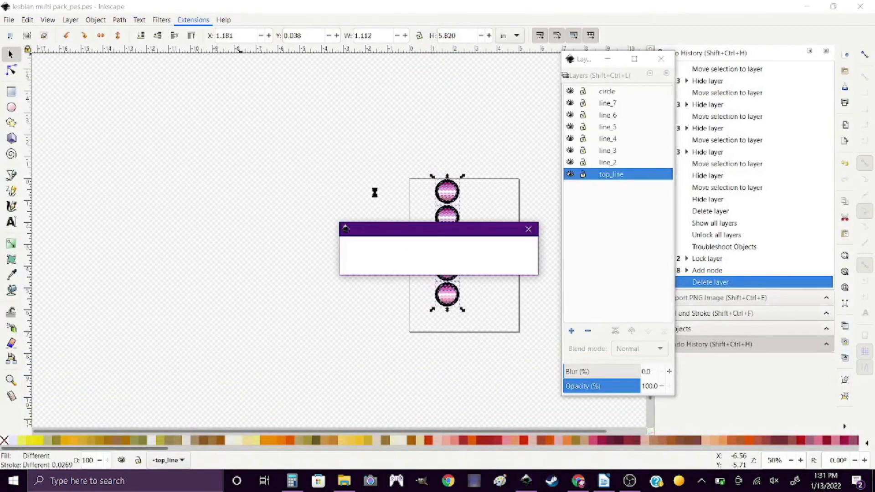